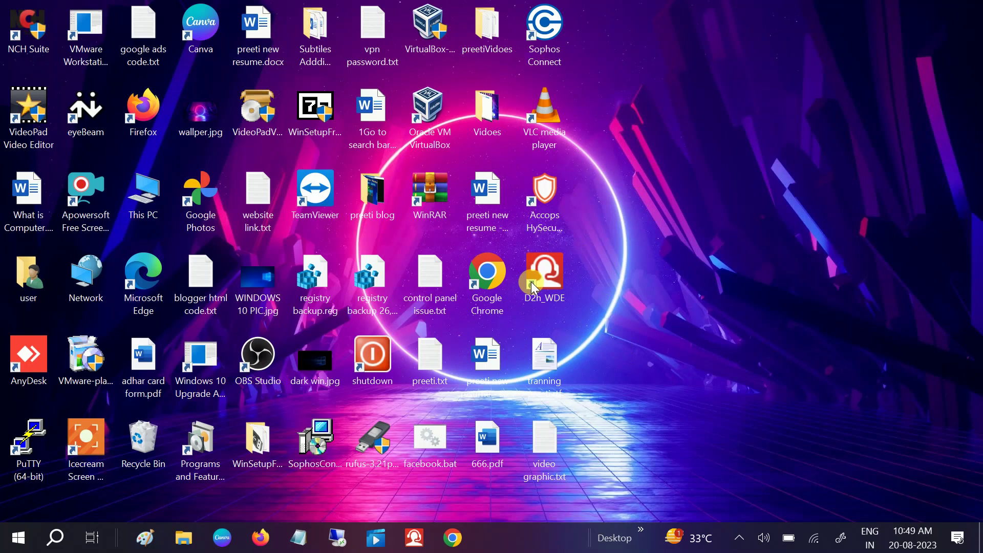
- Launch Chrome, search Google for 'ubuntu', open ubuntu.com and accept all cookies
left_click(482, 301)
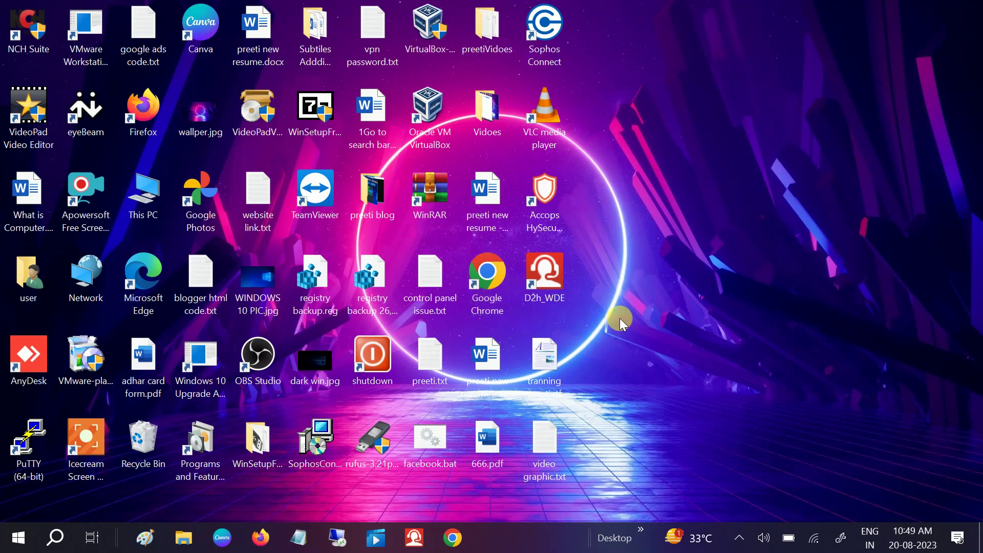
double_click(488, 285)
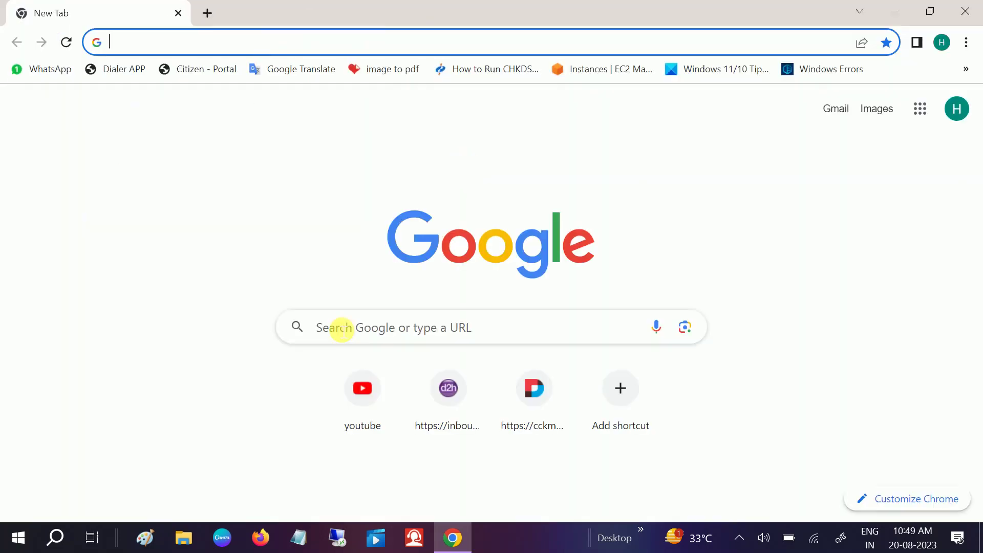
left_click(341, 328)
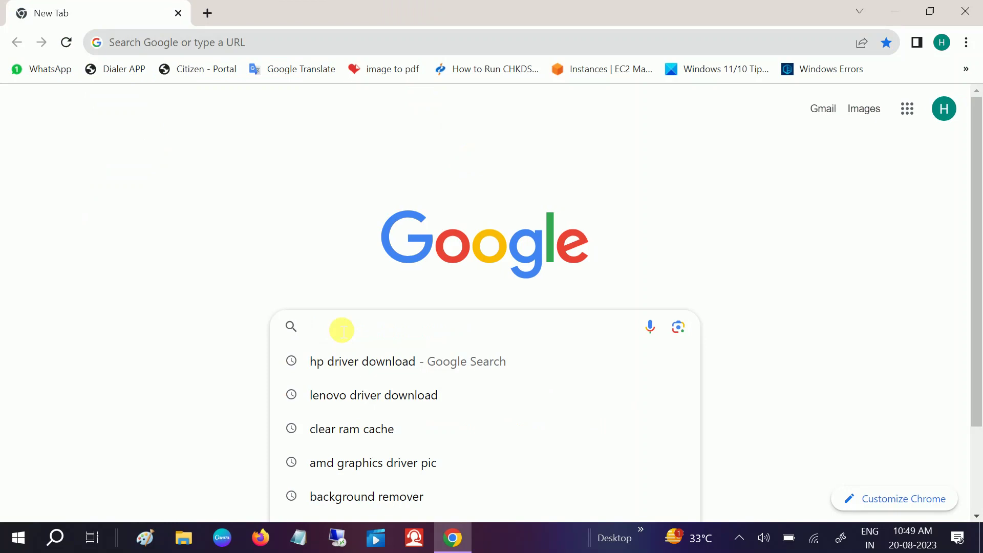
type("ubu")
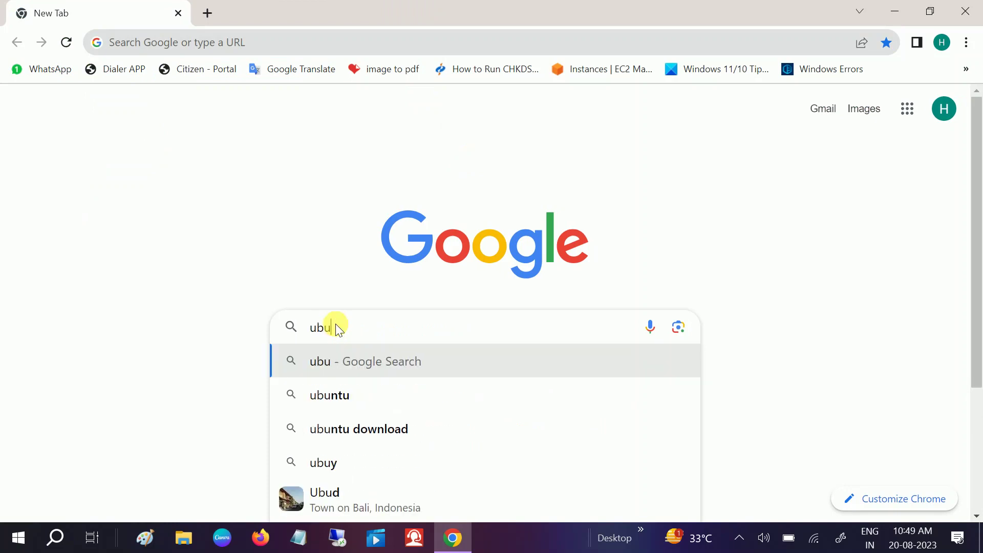
type("ntu")
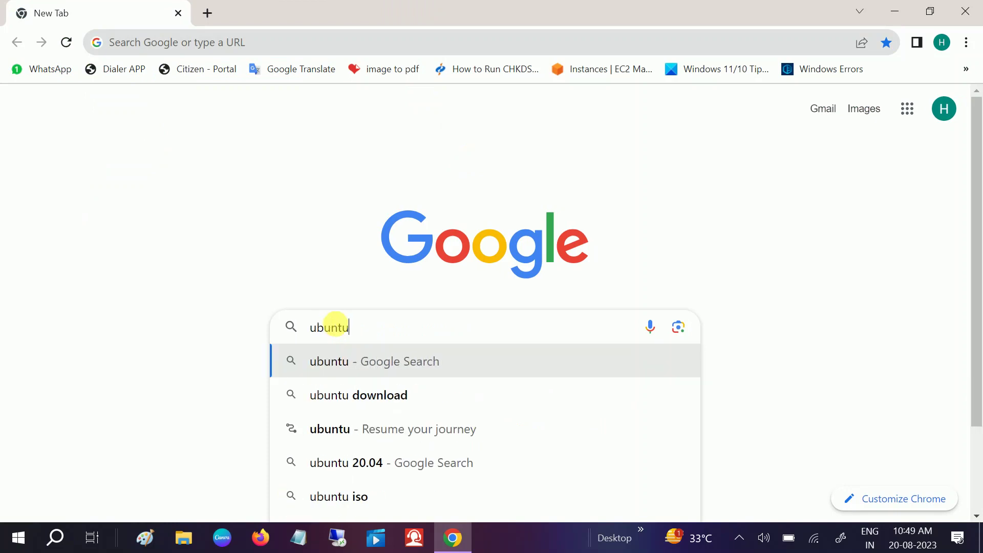
key("Return")
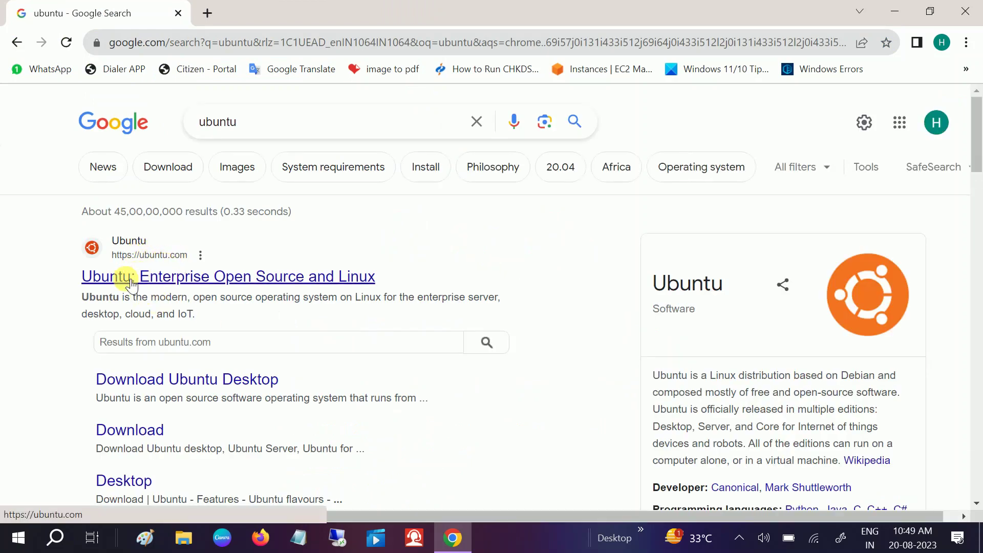
left_click(227, 281)
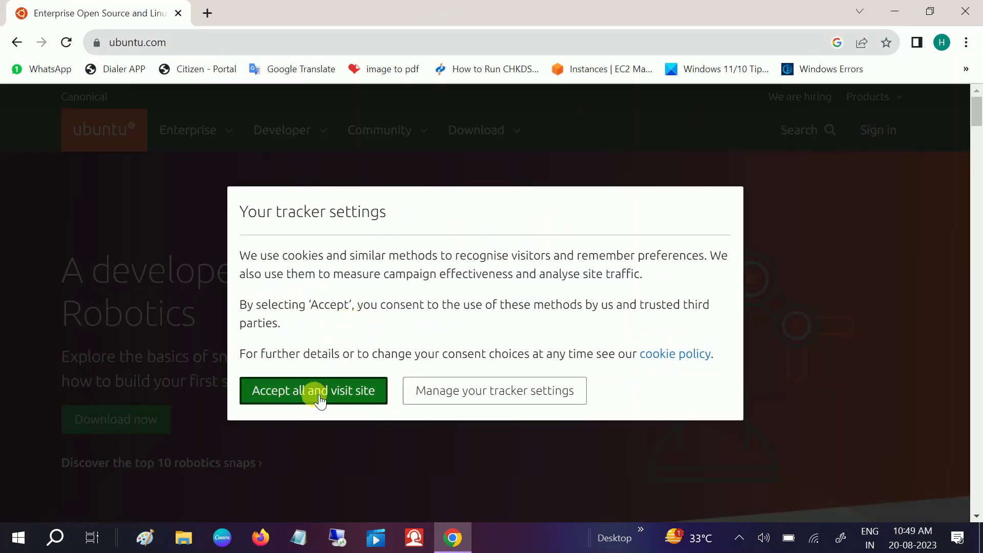
left_click(320, 399)
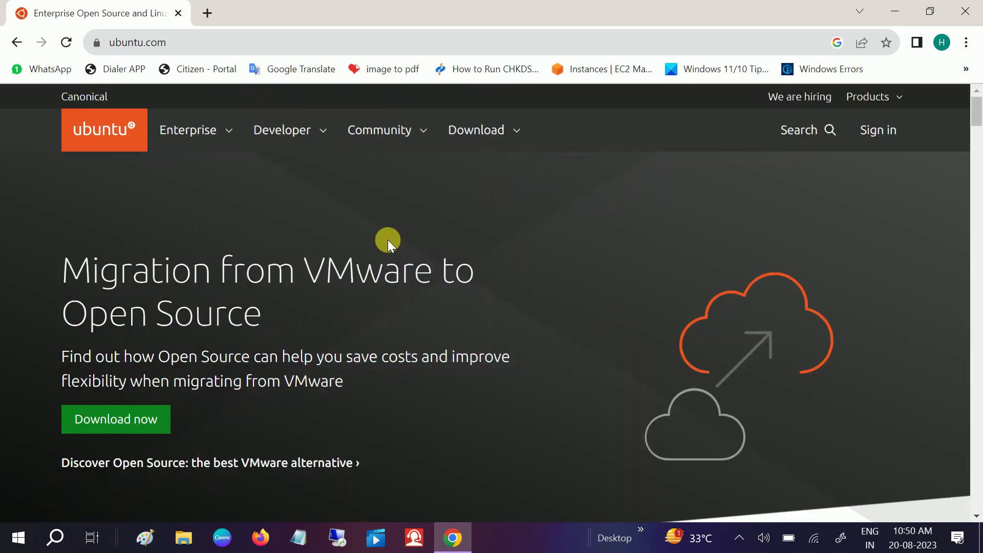
- Go to the Ubuntu Desktop download page and find the Ubuntu 23.04 release
left_click(483, 140)
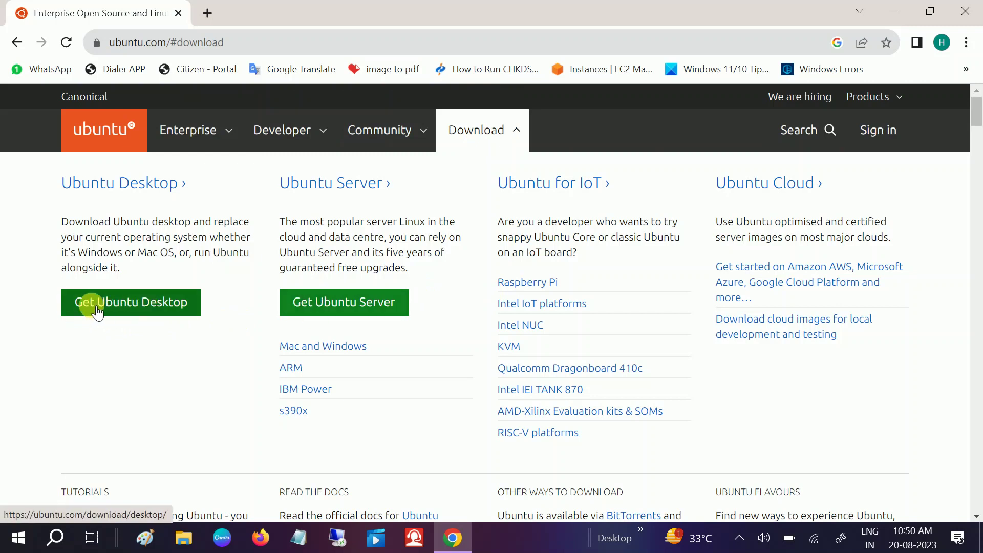
left_click(135, 309)
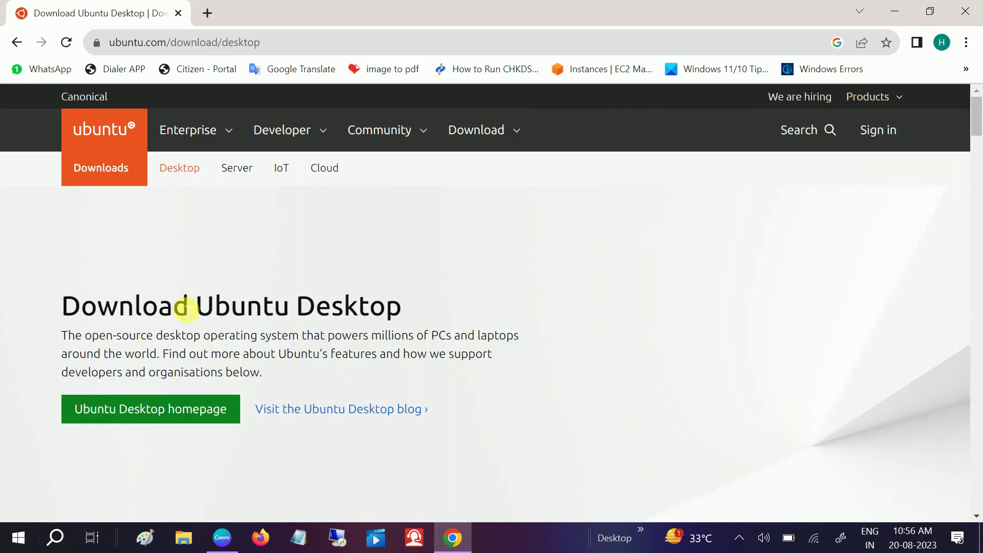
scroll(185, 305, "down", 10)
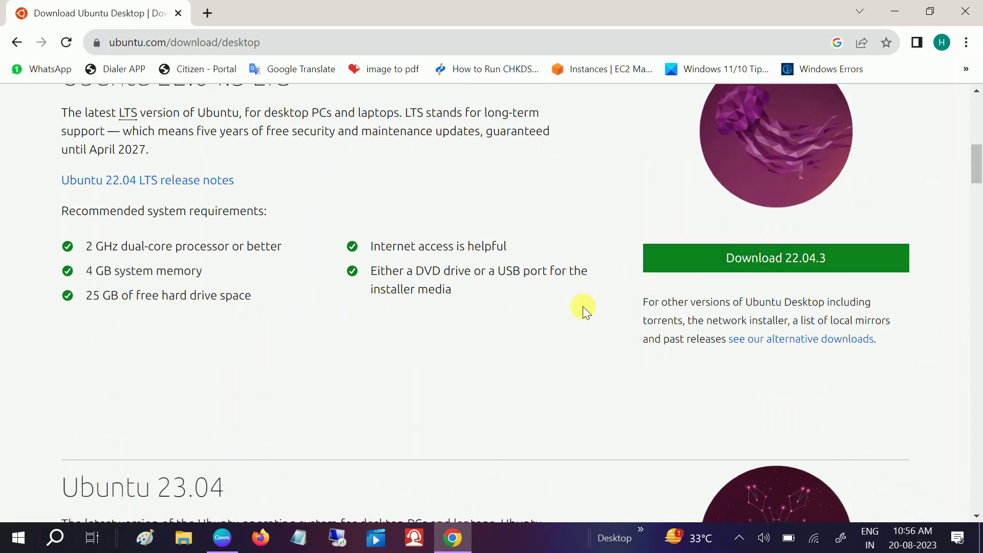
scroll(583, 307, "down", 7)
left_click_drag(81, 129, 209, 131)
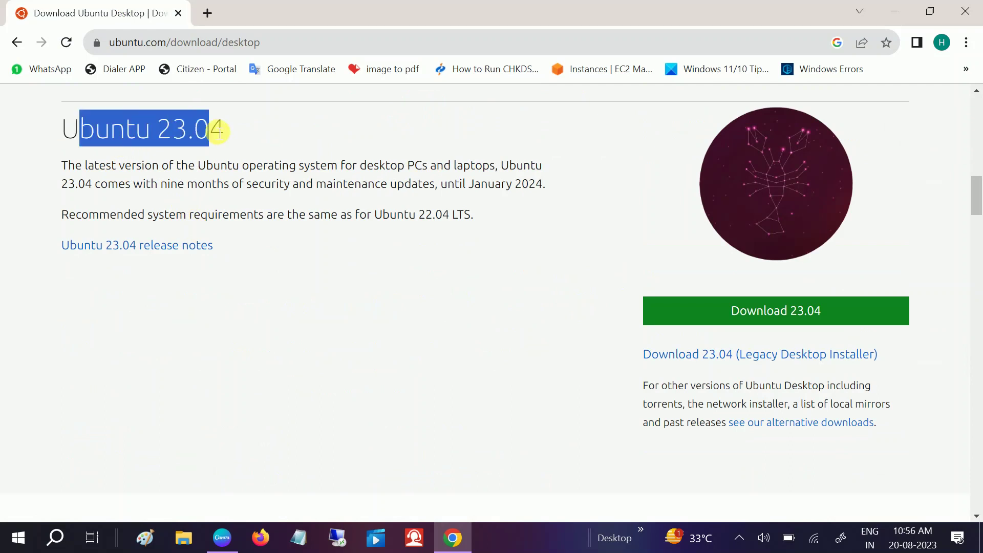
- Open the Download 23.04 link in a new tab and confirm the ISO download started
right_click(756, 316)
left_click(781, 329)
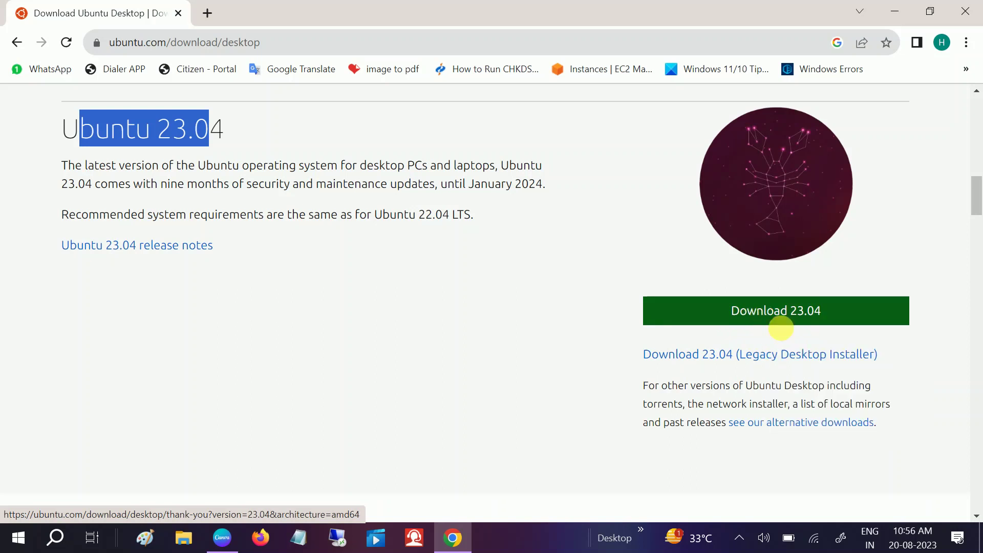
scroll(576, 352, "up", 6)
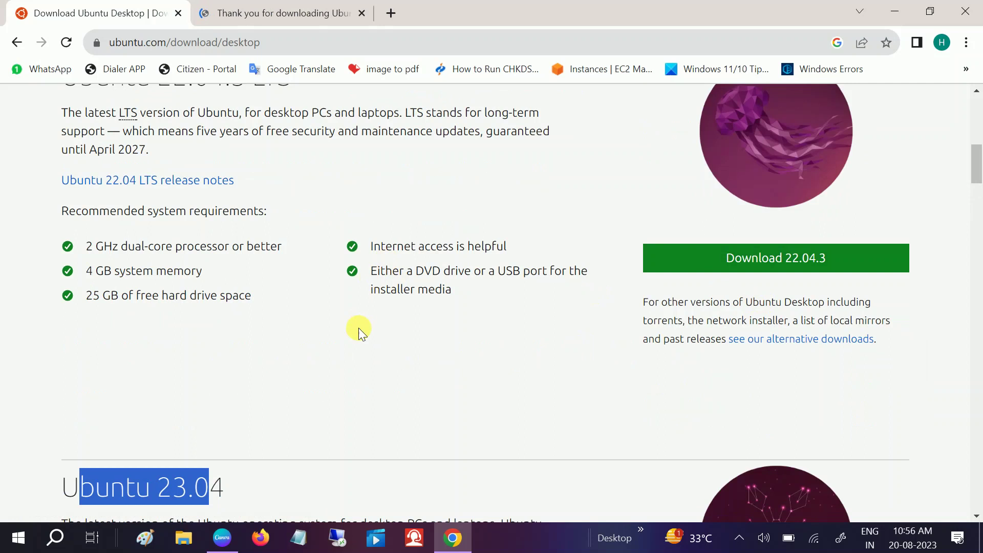
scroll(359, 328, "down", 9)
scroll(359, 328, "up", 3)
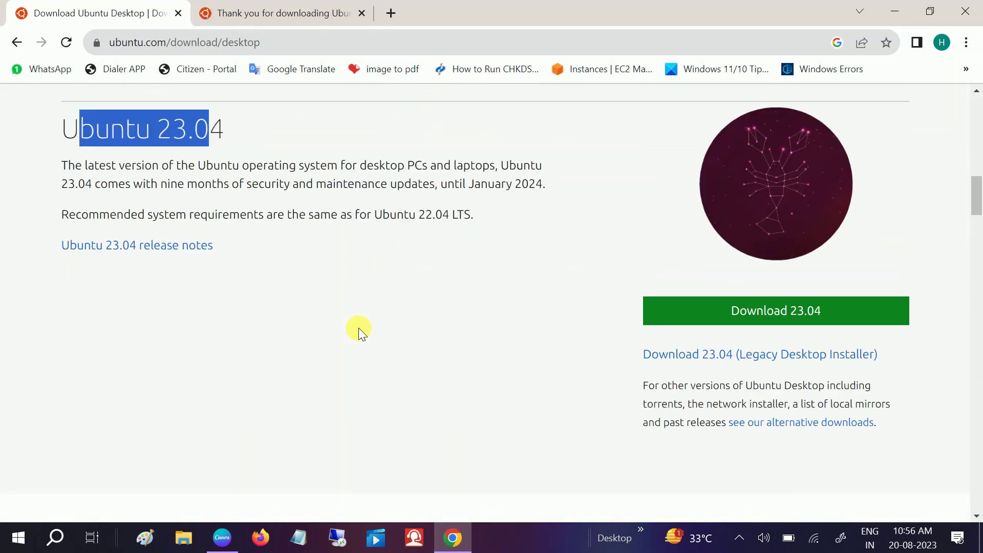
scroll(359, 327, "up", 6)
left_click(293, 15)
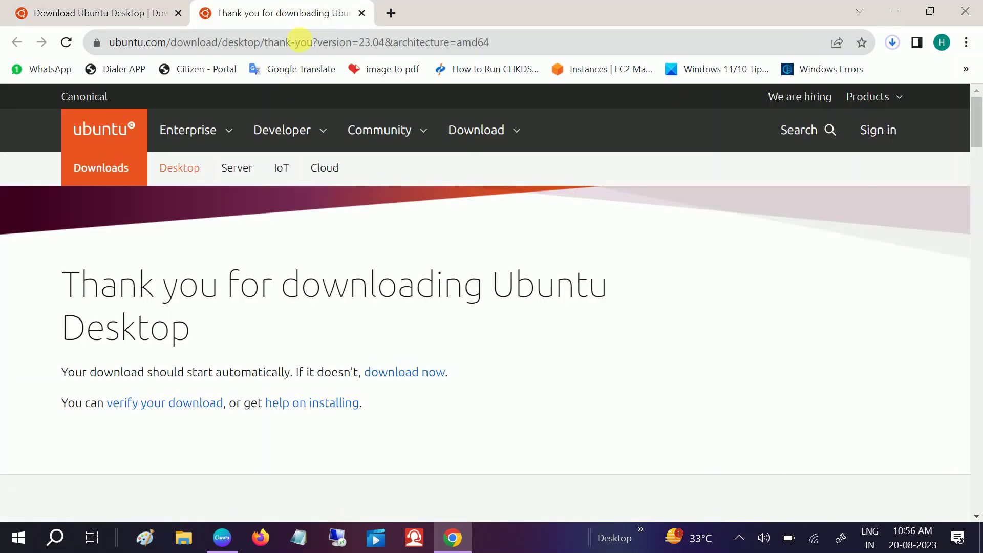
left_click(892, 43)
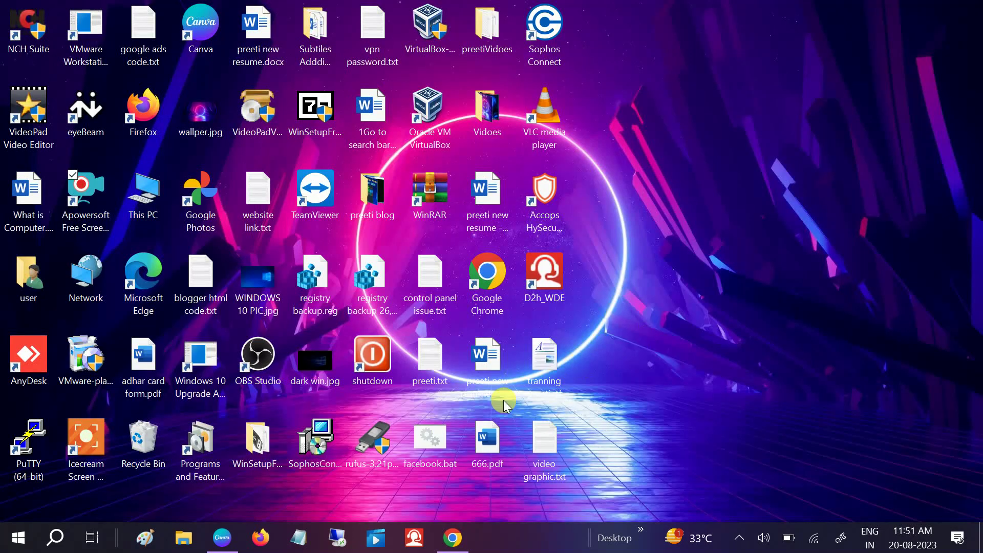
- Show the downloaded Ubuntu ISO in its Downloads folder
left_click(455, 536)
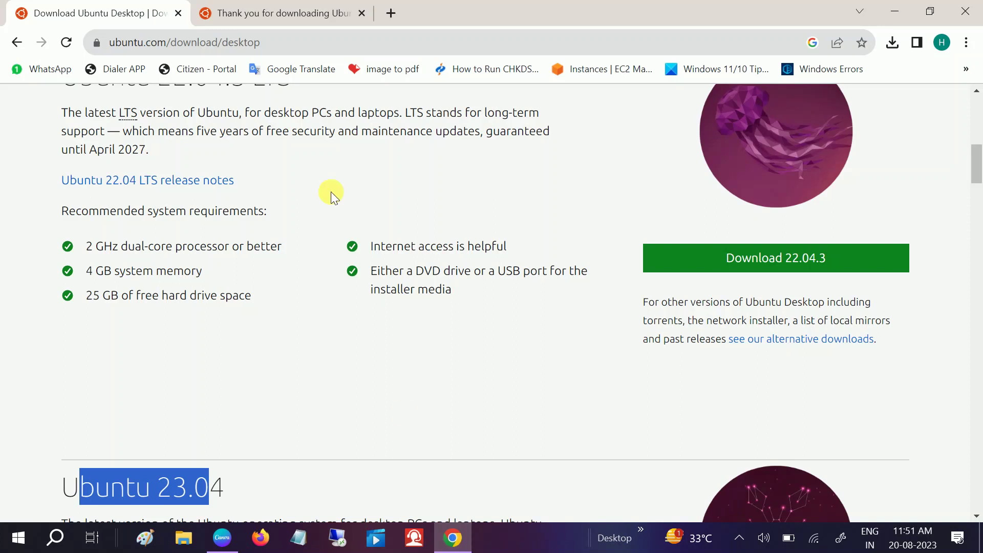
left_click(891, 43)
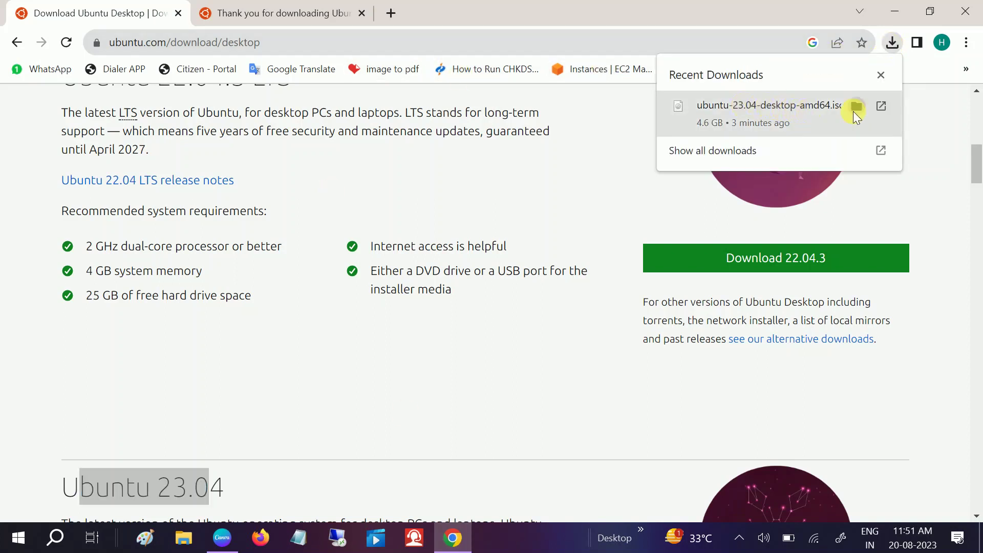
left_click(853, 111)
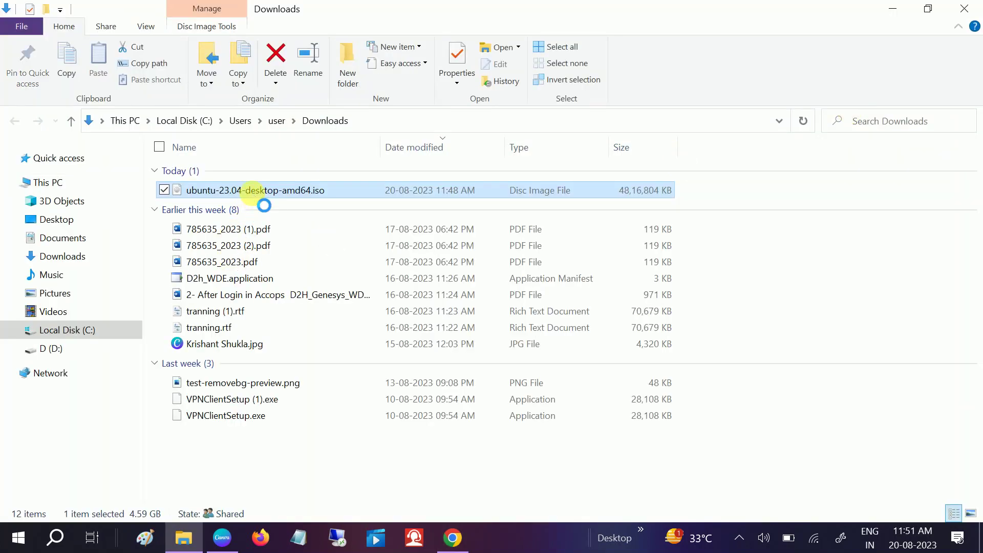
- Copy ubuntu-23.04-desktop-amd64.iso and paste it onto the Windows desktop
right_click(253, 194)
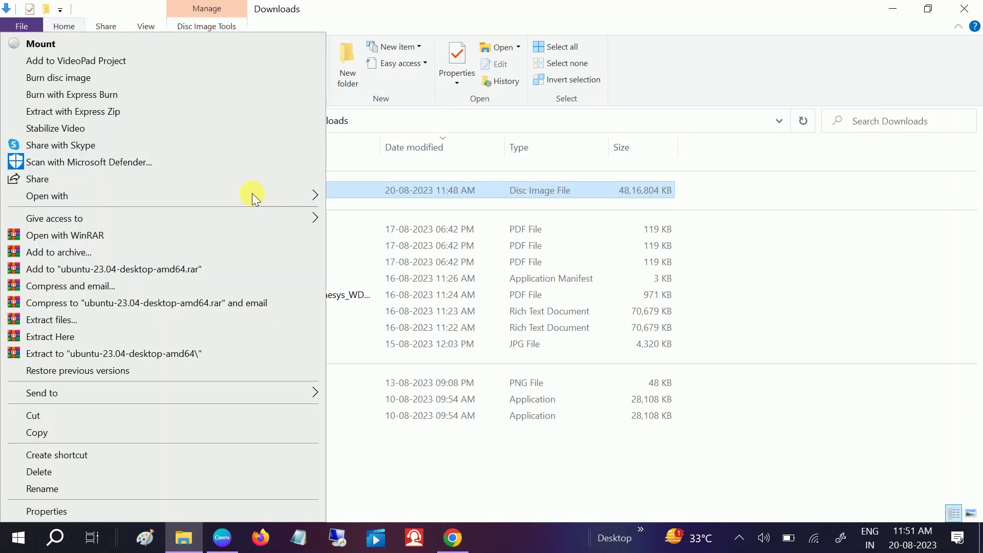
left_click(54, 421)
left_click(894, 9)
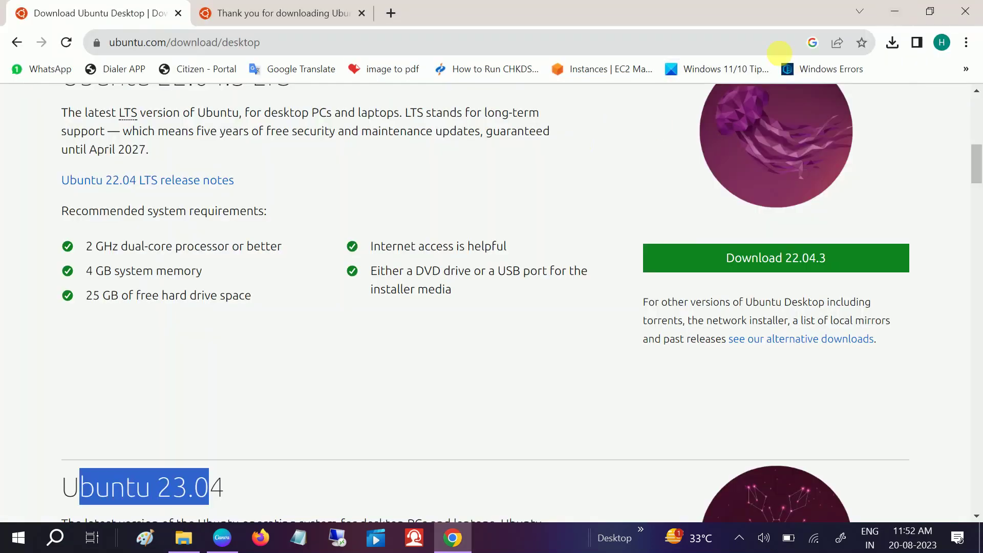
left_click(896, 11)
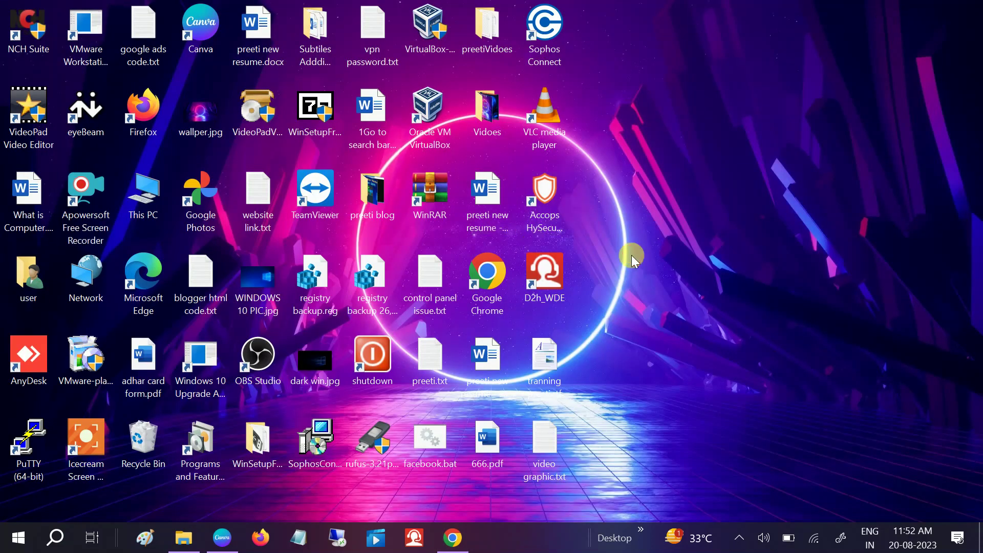
key("ctrl+v")
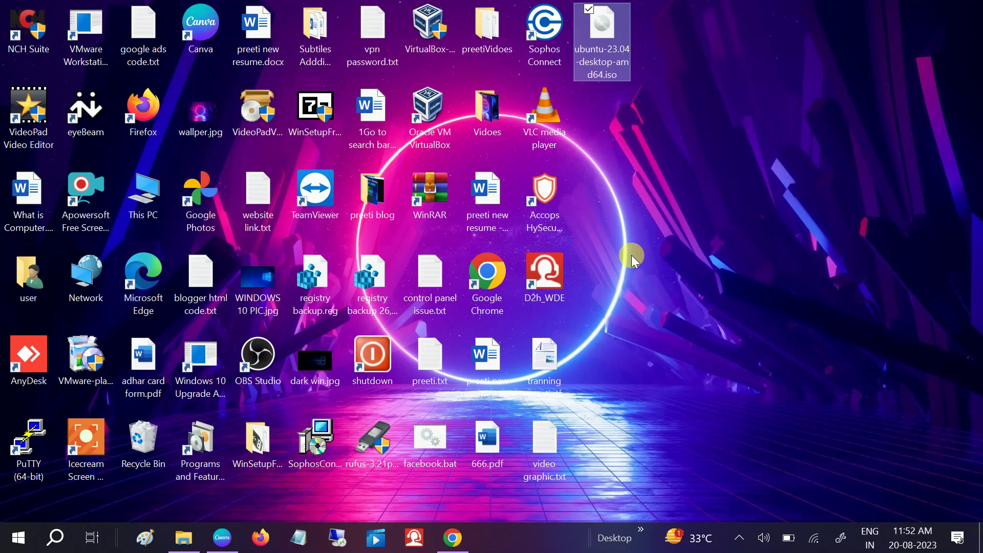
- Search for 'rufus' in Chrome to reach the Rufus website
left_click(453, 538)
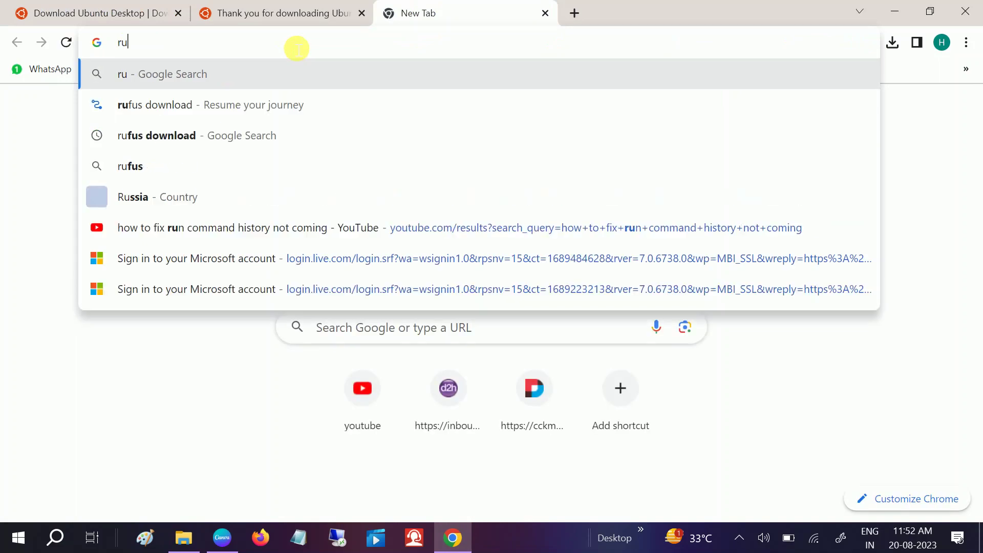
type("s")
key("Return")
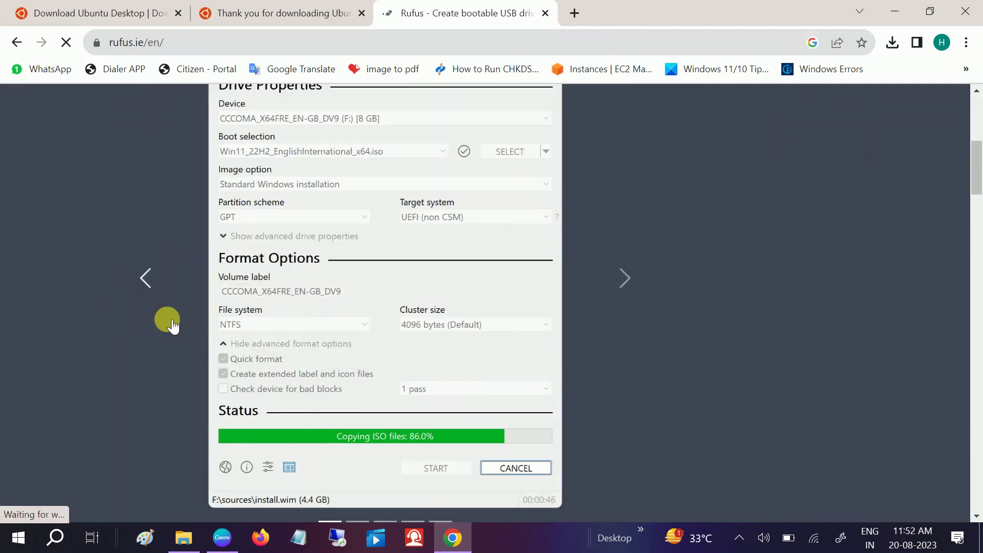
scroll(167, 320, "down", 3)
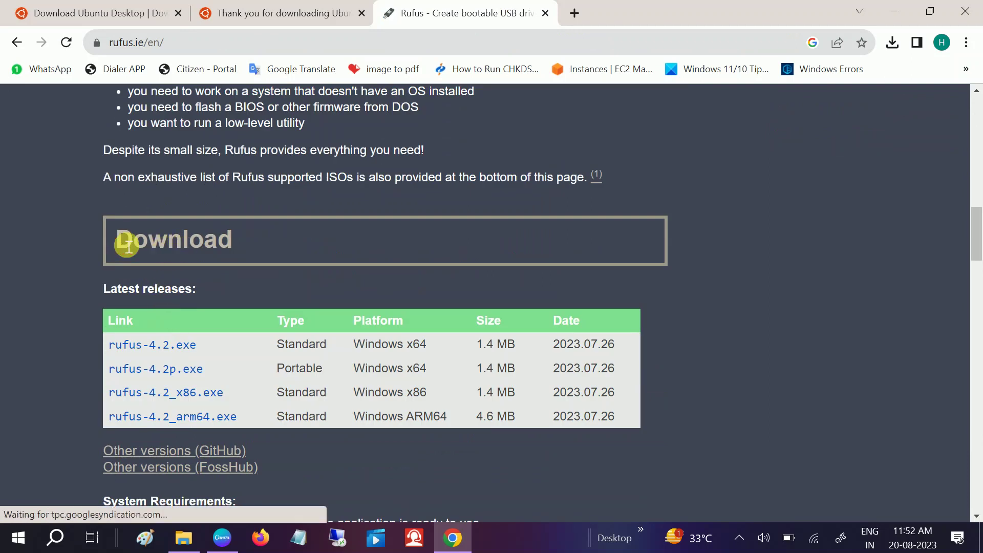
- Download the Windows x64 rufus-4.2.exe release, dismiss the ad, and view recent downloads
left_click_drag(123, 245, 230, 258)
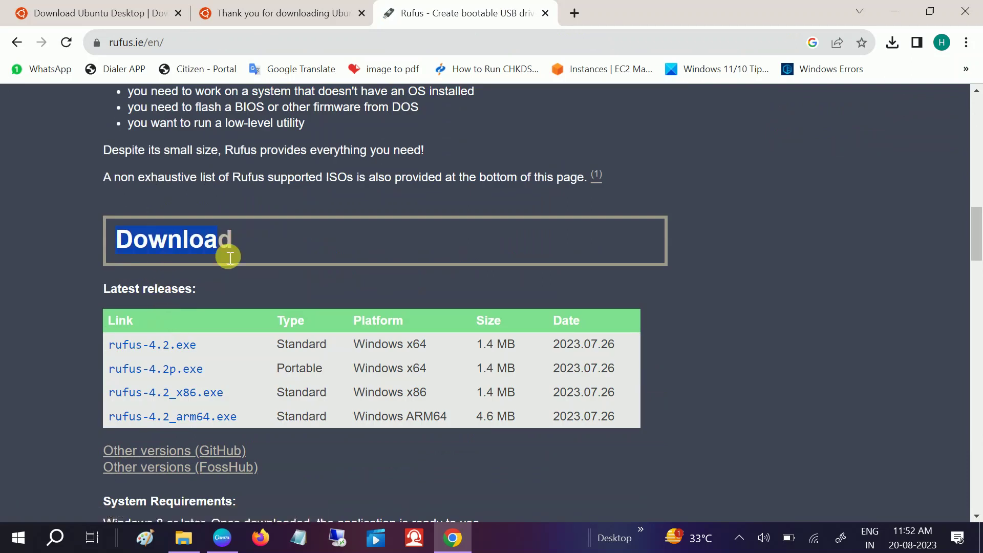
left_click(150, 349)
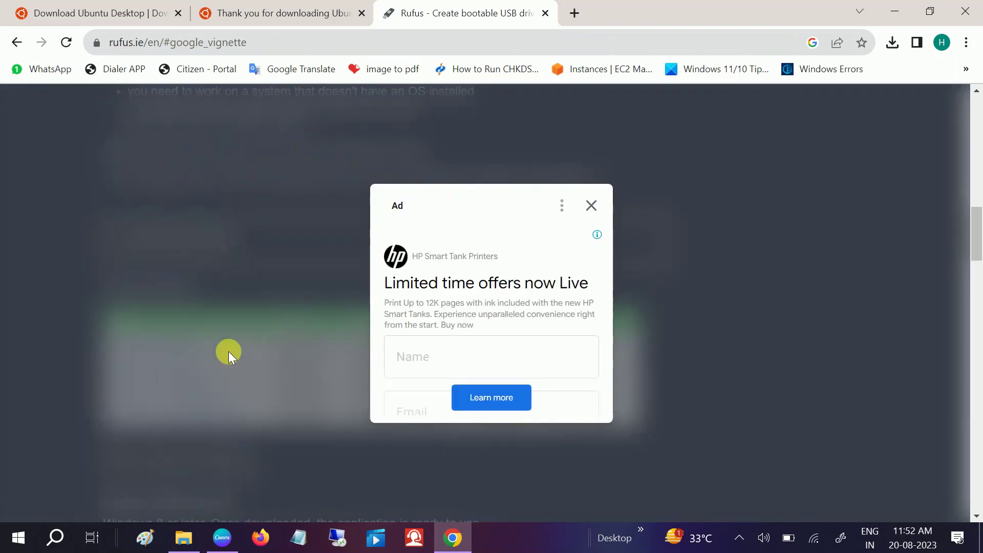
left_click(592, 206)
left_click(893, 42)
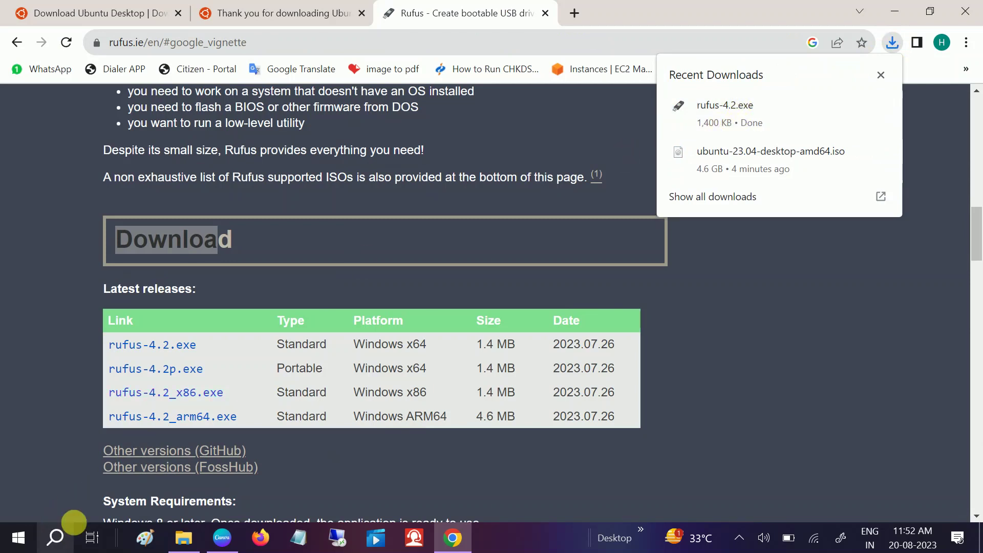
- Show rufus-4.2.exe in the Downloads folder, then minimize that window to reveal Rufus
mouse_move(825, 122)
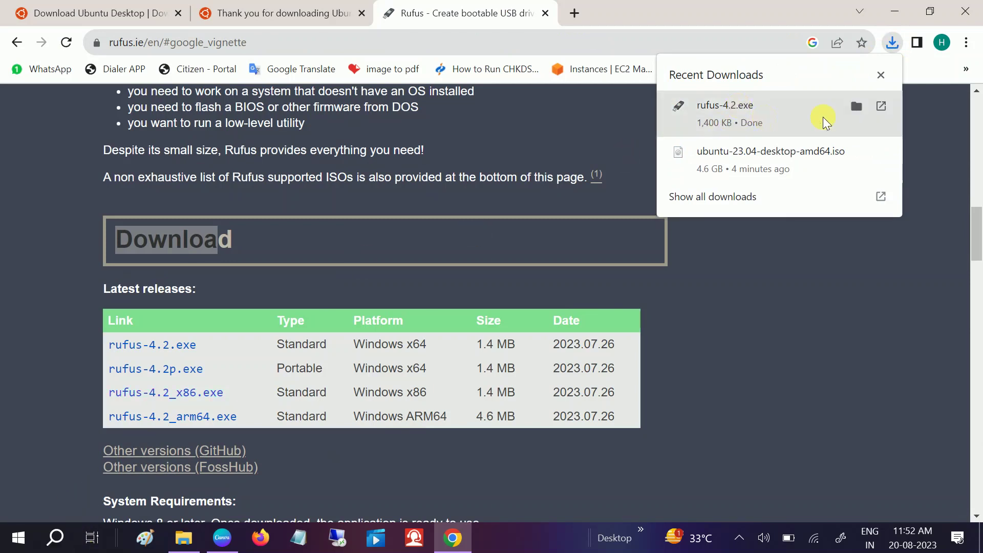
left_click(858, 106)
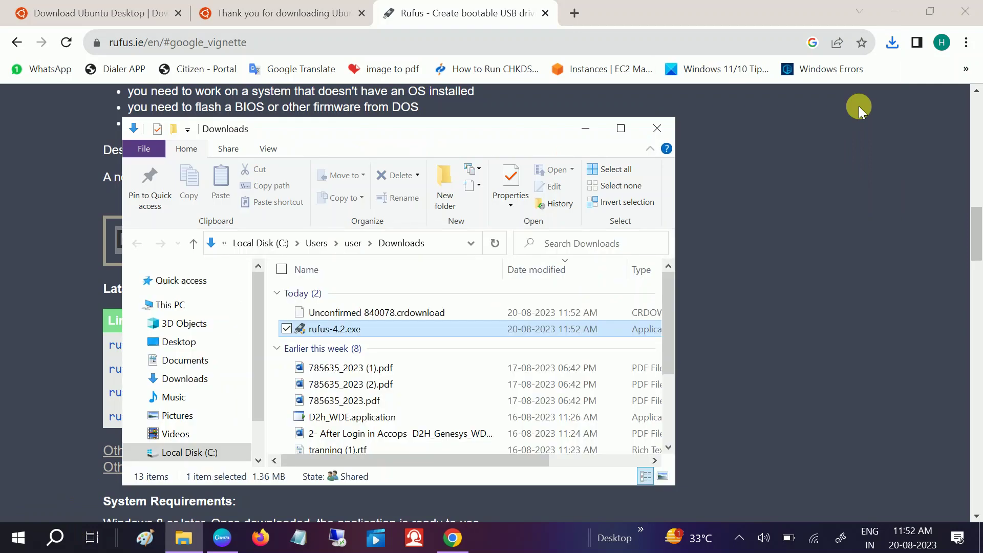
left_click(621, 128)
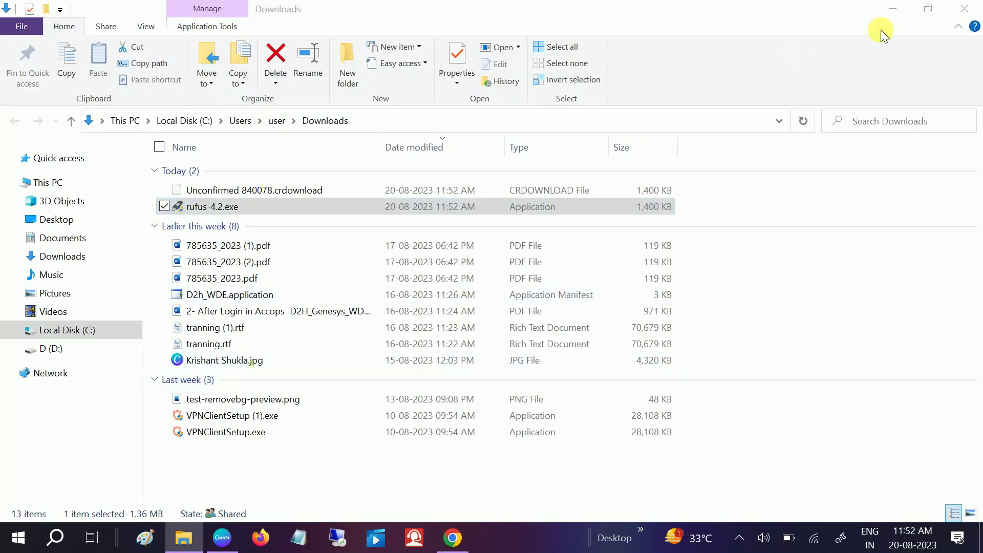
left_click(892, 9)
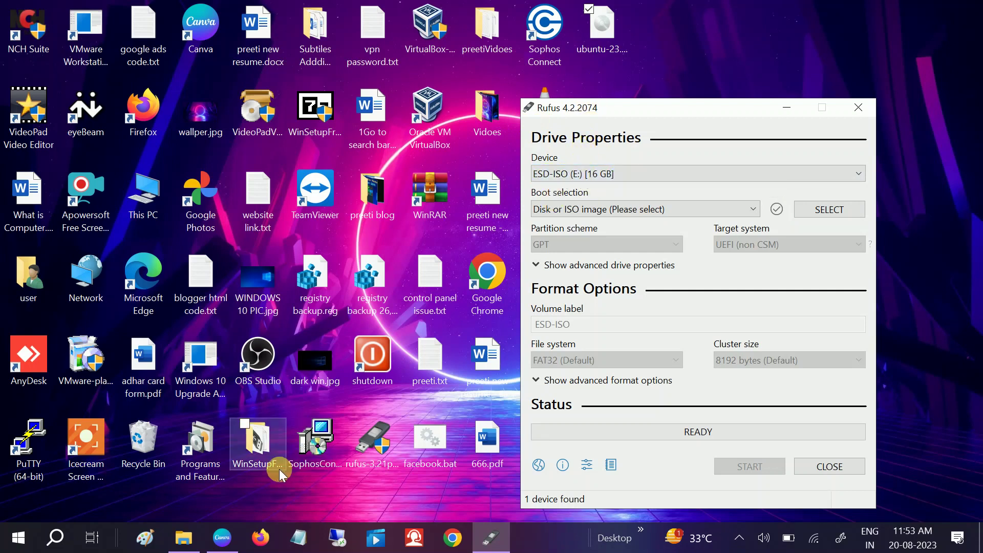
left_click(183, 537)
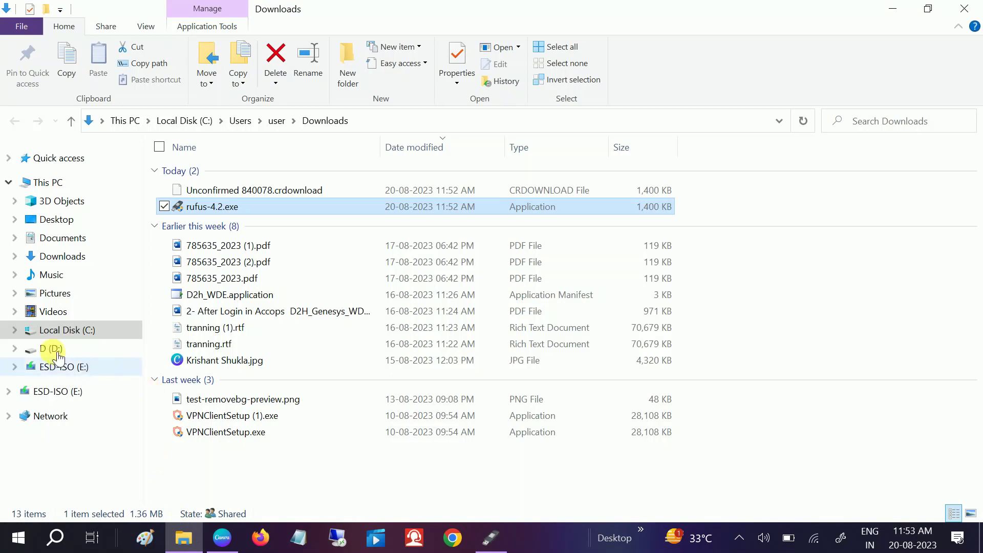
left_click(43, 182)
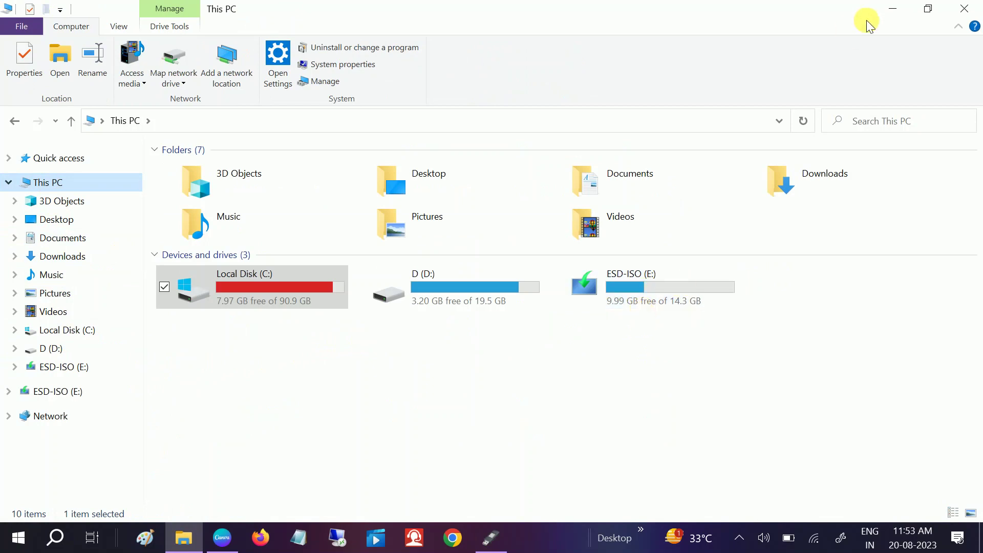
left_click(893, 9)
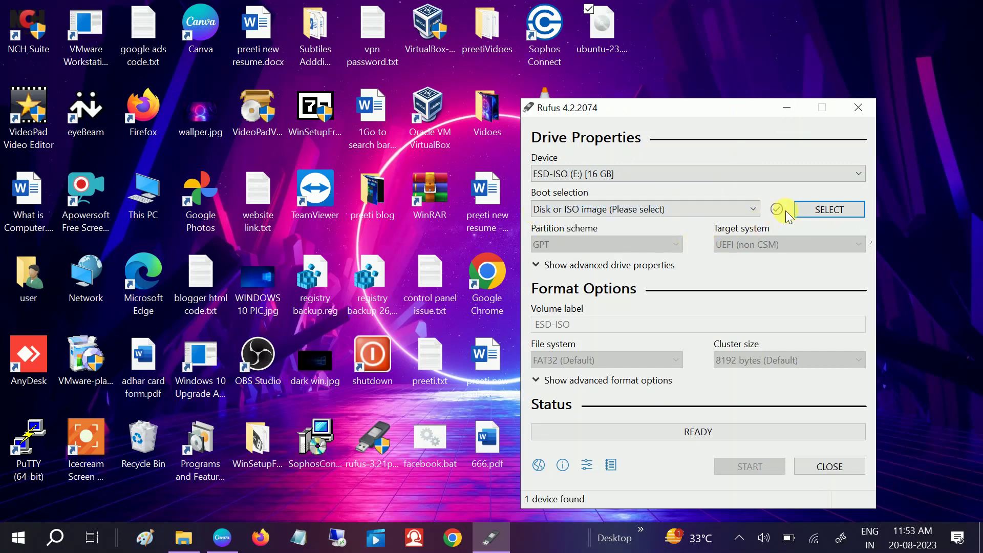
- Select ubuntu-23.04-desktop-amd64.iso from the Desktop as the Rufus boot image
left_click(822, 213)
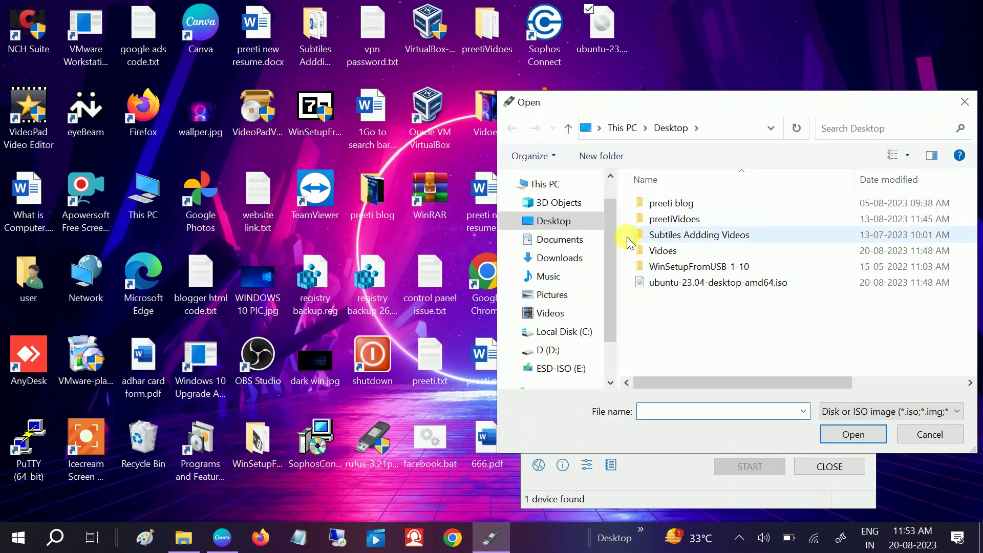
left_click(677, 285)
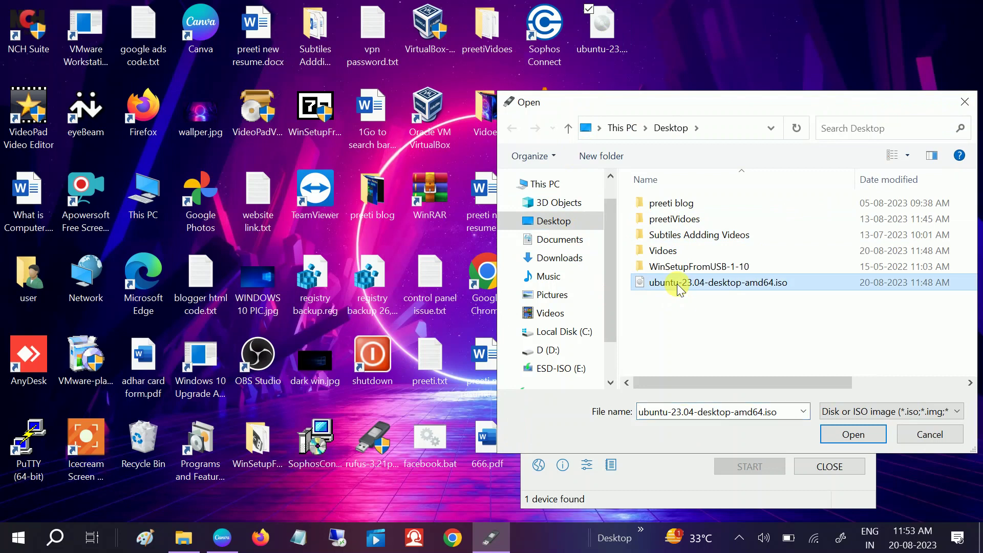
left_click(853, 435)
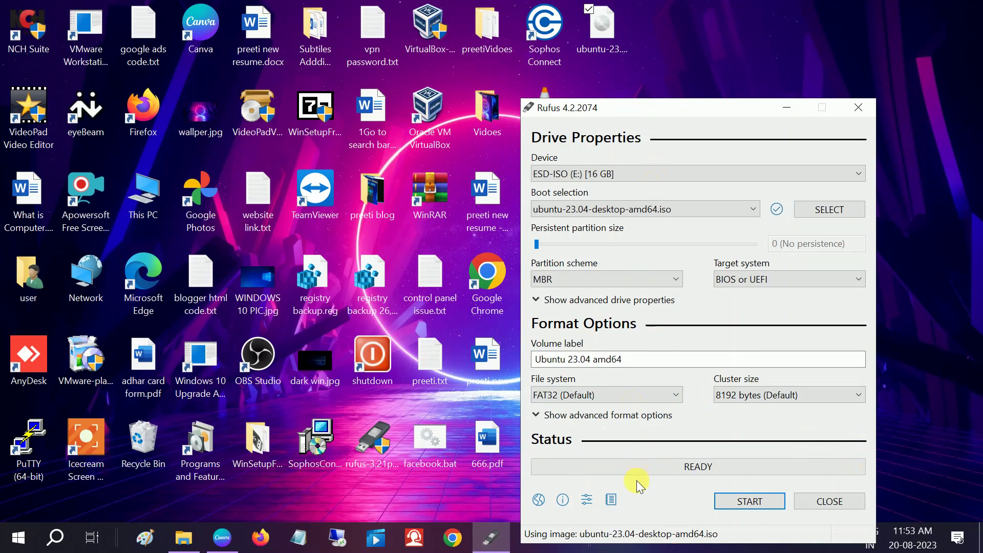
- Keep FAT32, start writing in ISO Image mode, allow the Grub download, and confirm erasing the drive
left_click(676, 399)
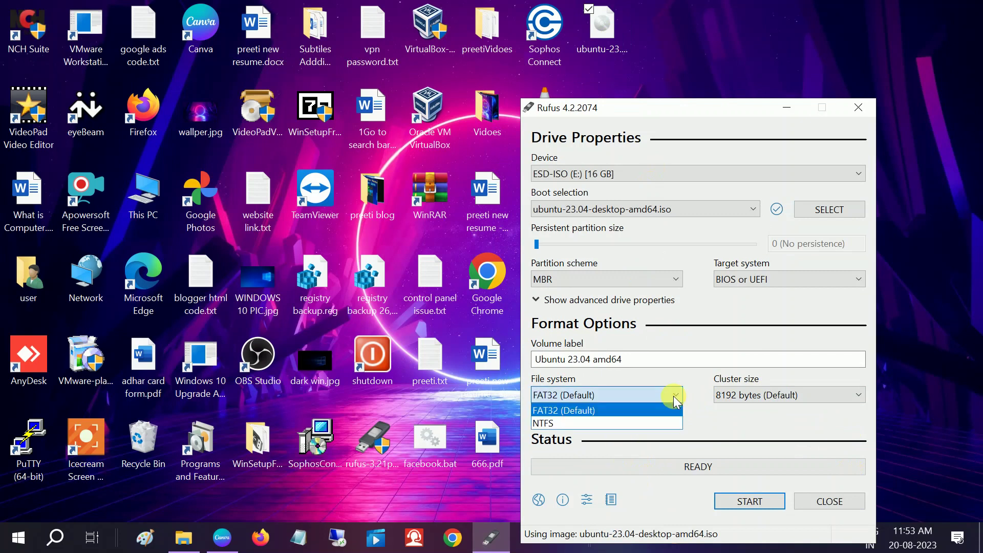
left_click(673, 399)
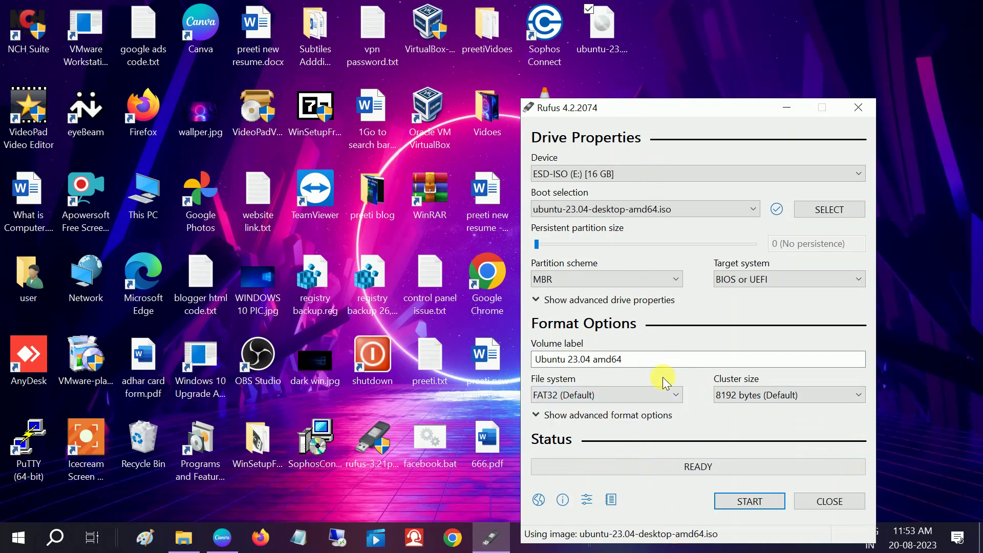
left_click(749, 501)
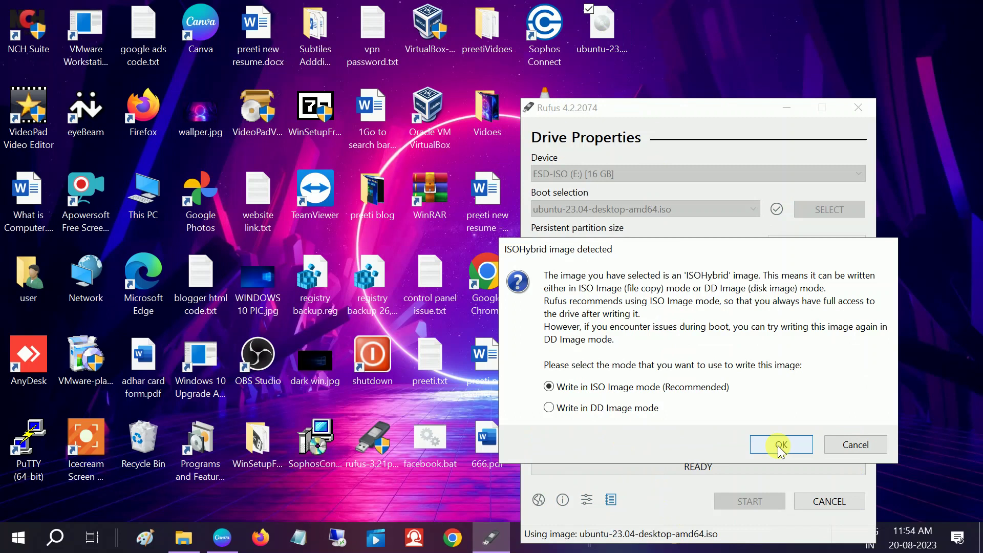
left_click(776, 447)
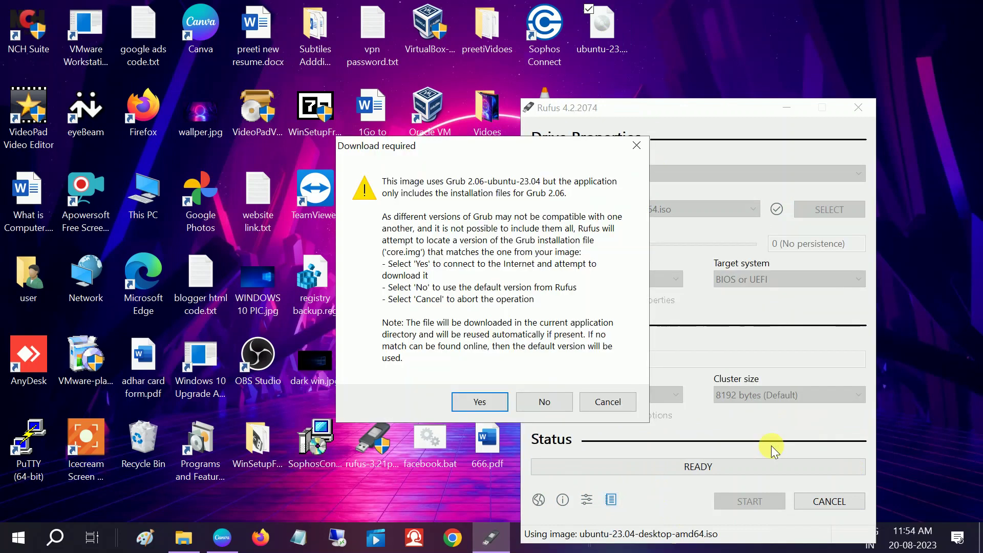
left_click(480, 403)
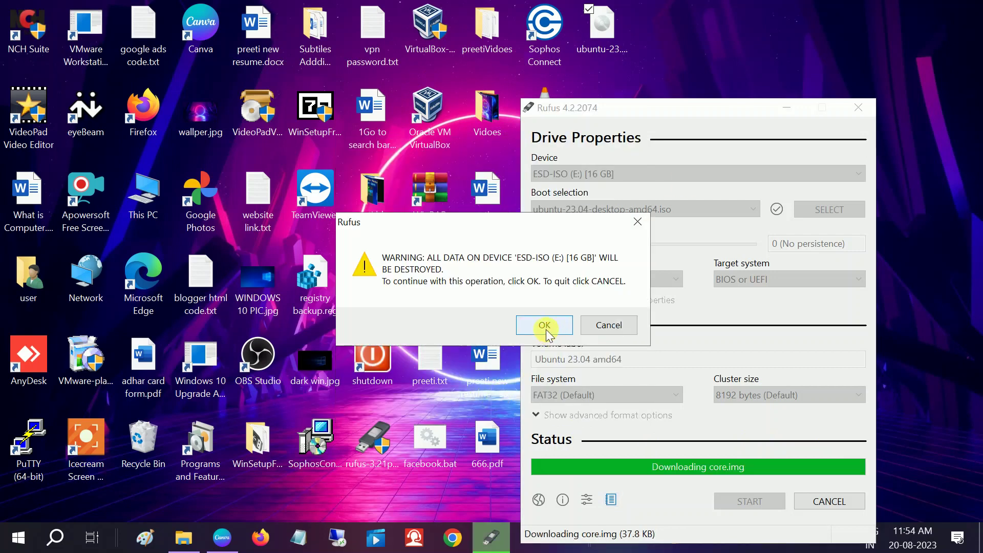
left_click(547, 332)
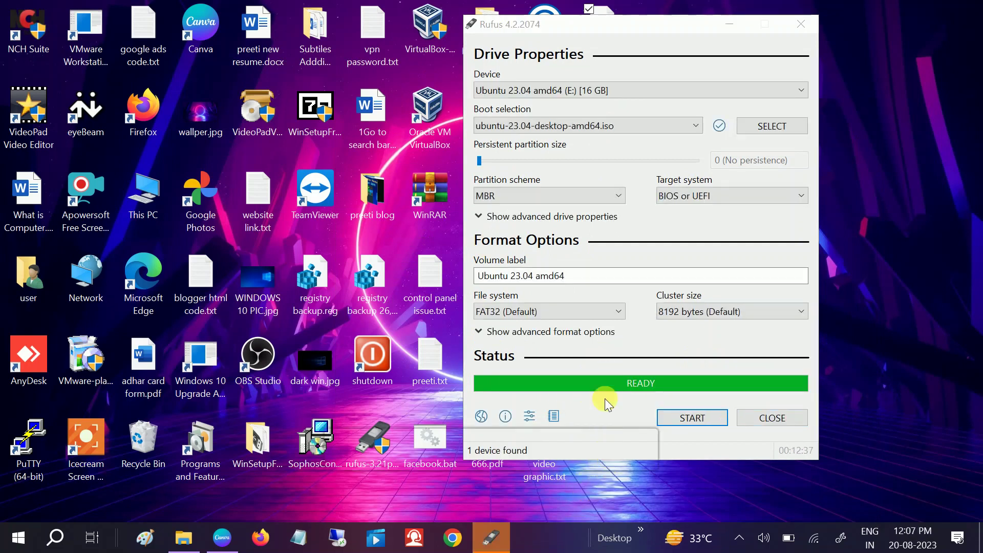
- Close Rufus, inspect the Ubuntu files on UBUNTU 23_0 (E:) in File Explorer, then close it
left_click(769, 419)
left_click(191, 545)
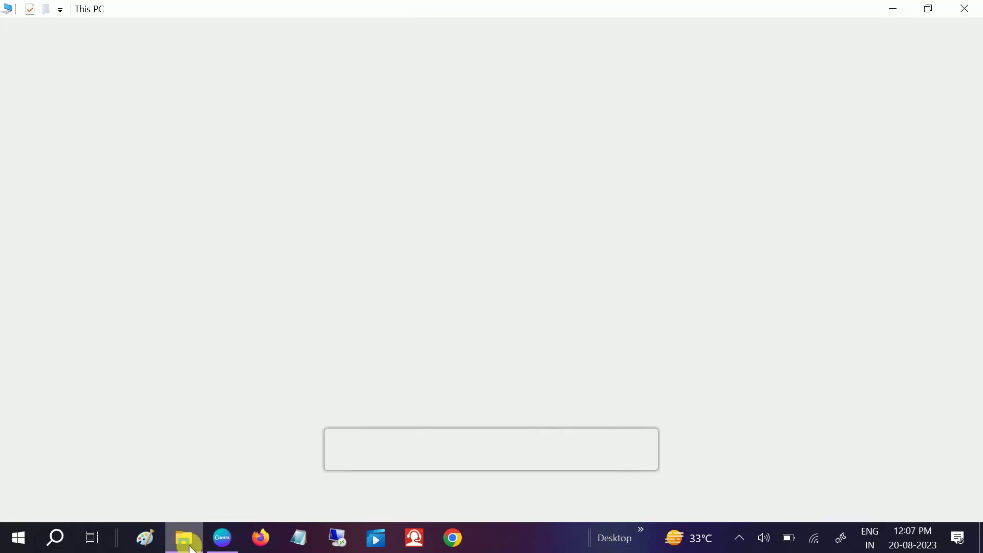
left_click(642, 296)
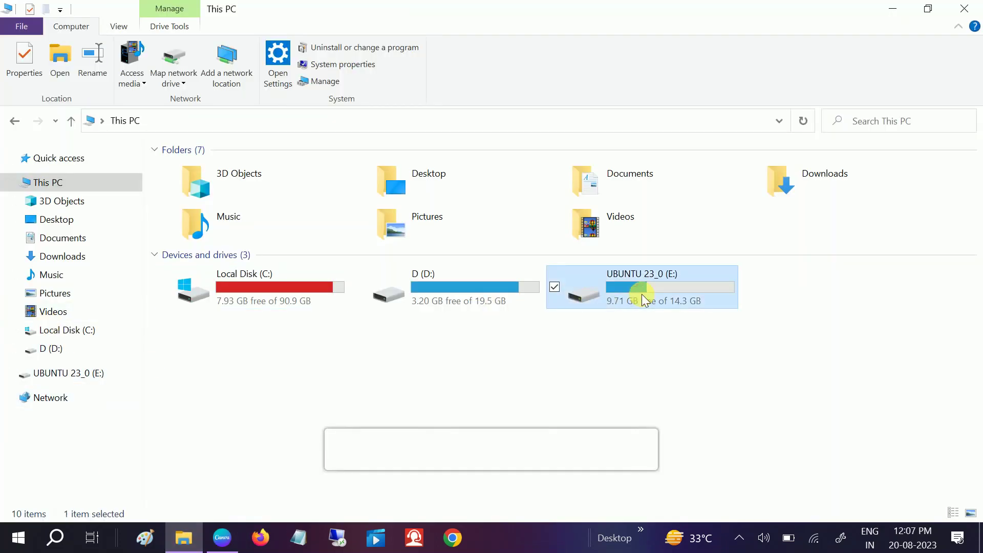
double_click(643, 299)
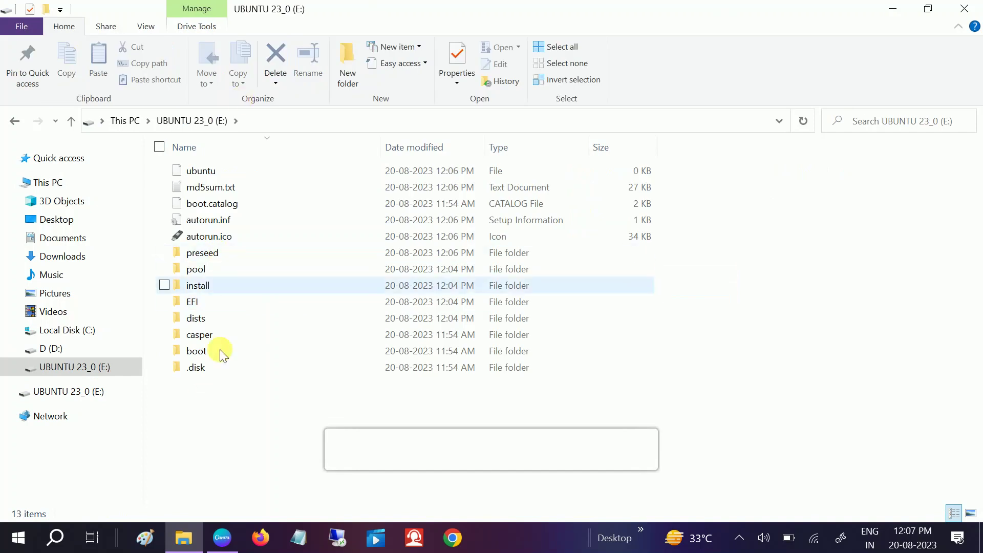
left_click(71, 120)
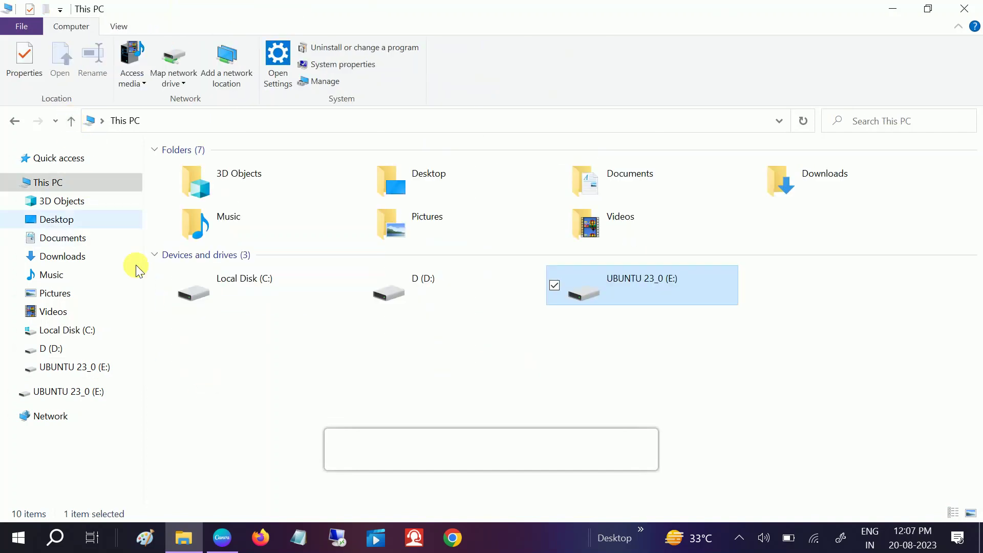
double_click(613, 293)
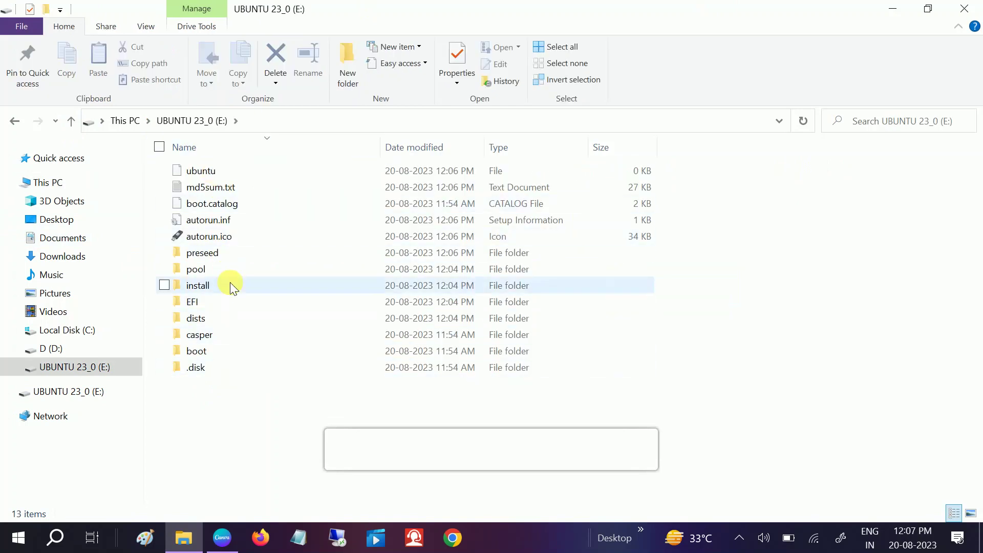
left_click(960, 9)
- Eject the Cruzer Blade USB drive using the tray's Safely Remove Hardware icon
left_click(739, 539)
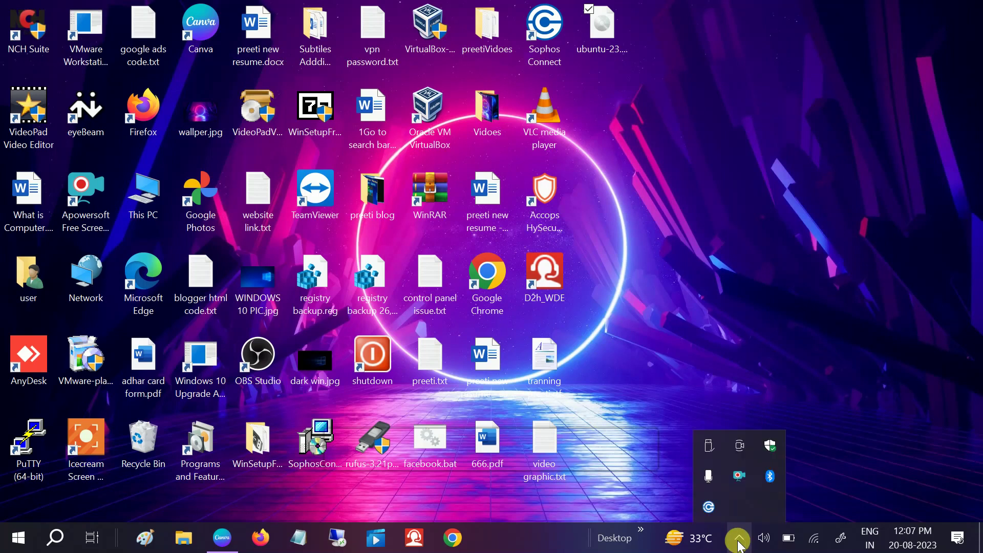
left_click(708, 446)
left_click(753, 481)
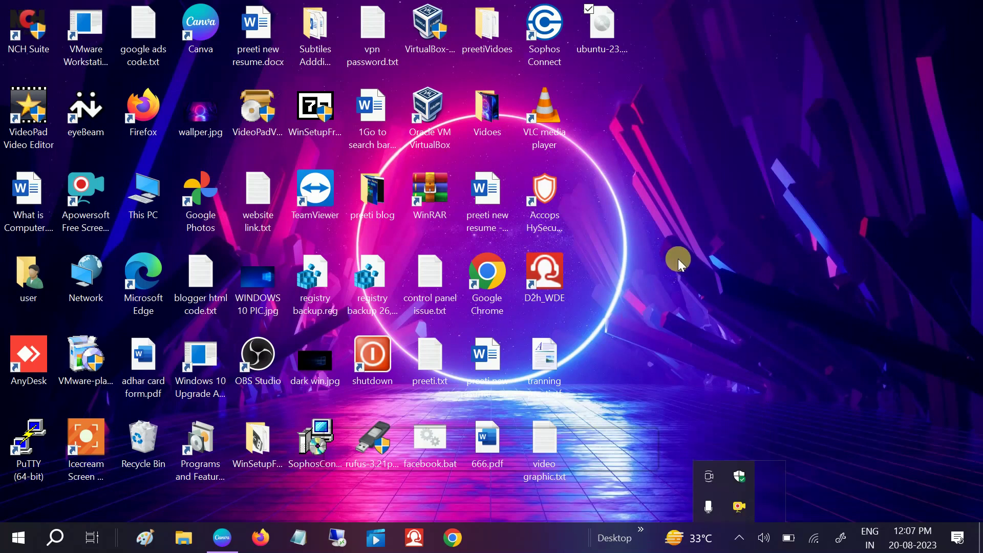
left_click(678, 323)
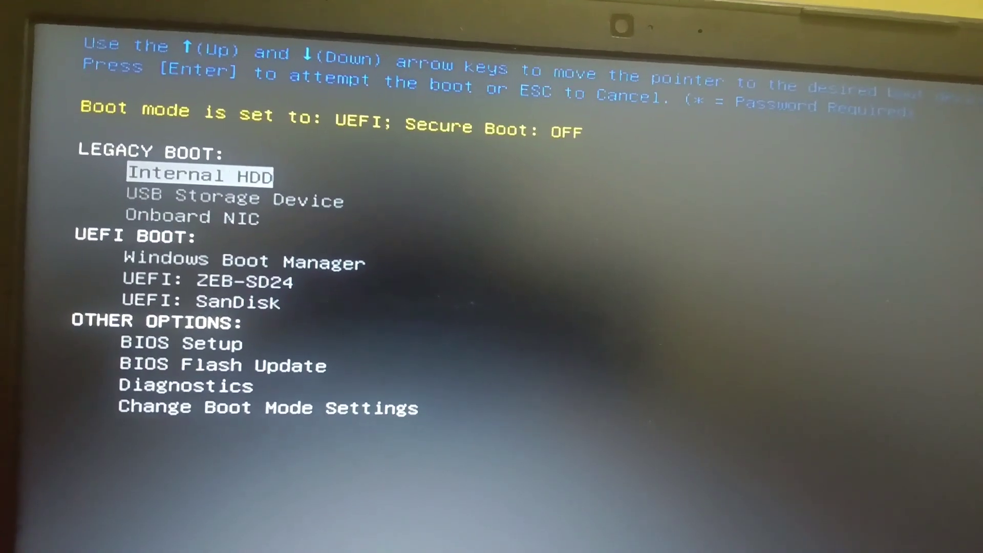
- Move the Dell boot menu selection down to UEFI: SanDisk
key("Down")
key("Down")
key("Down")
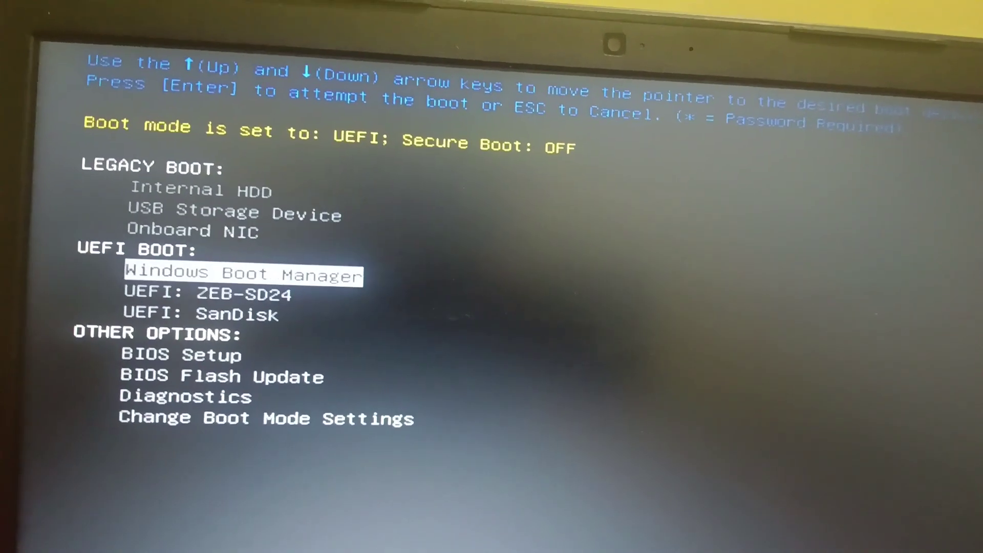
key("Down")
key("Down")
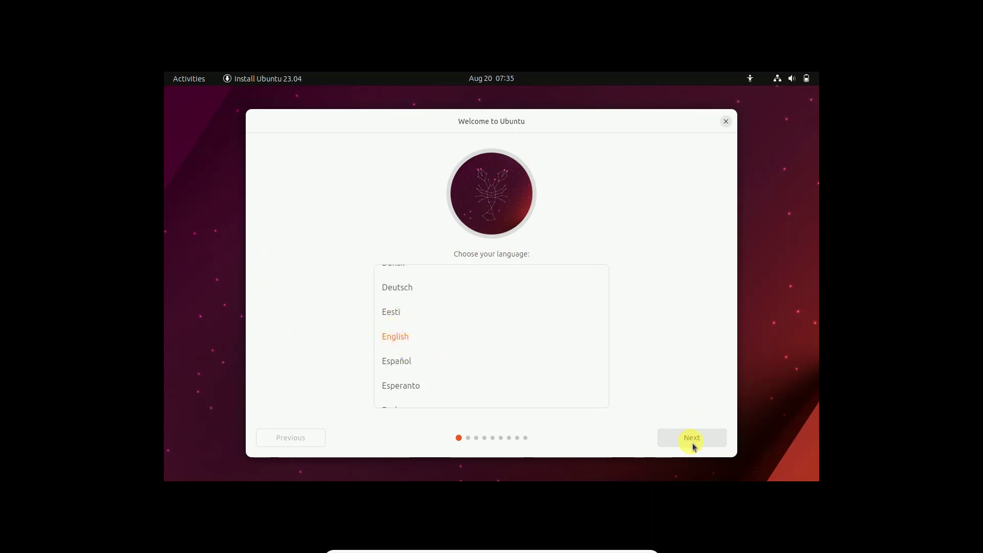
- Keep English as the installer language and choose Install Ubuntu
key("Return")
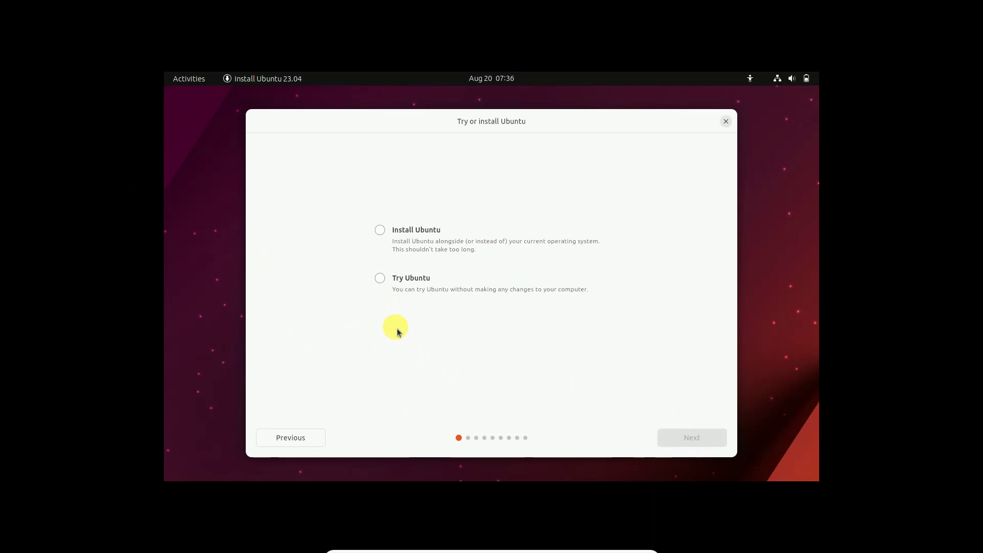
left_click(380, 252)
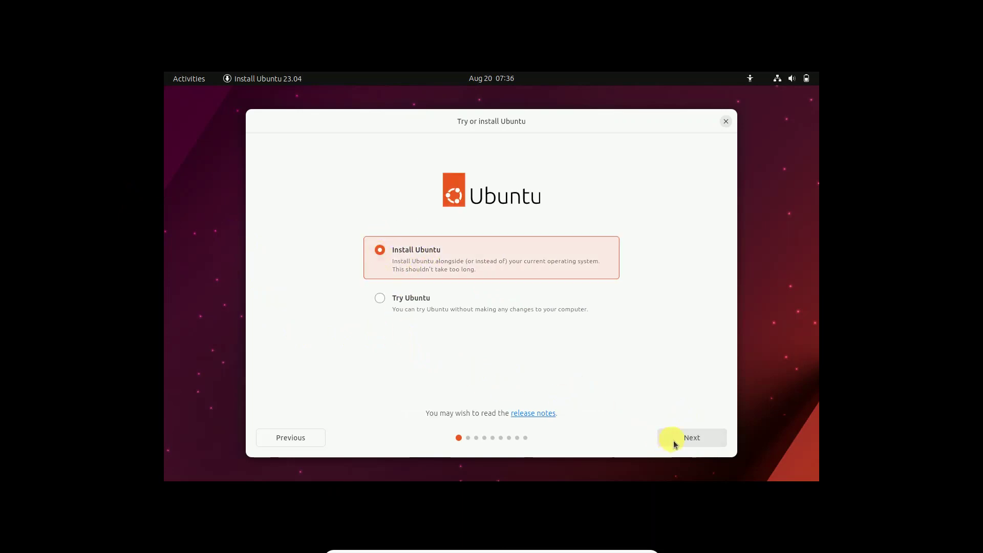
left_click(674, 441)
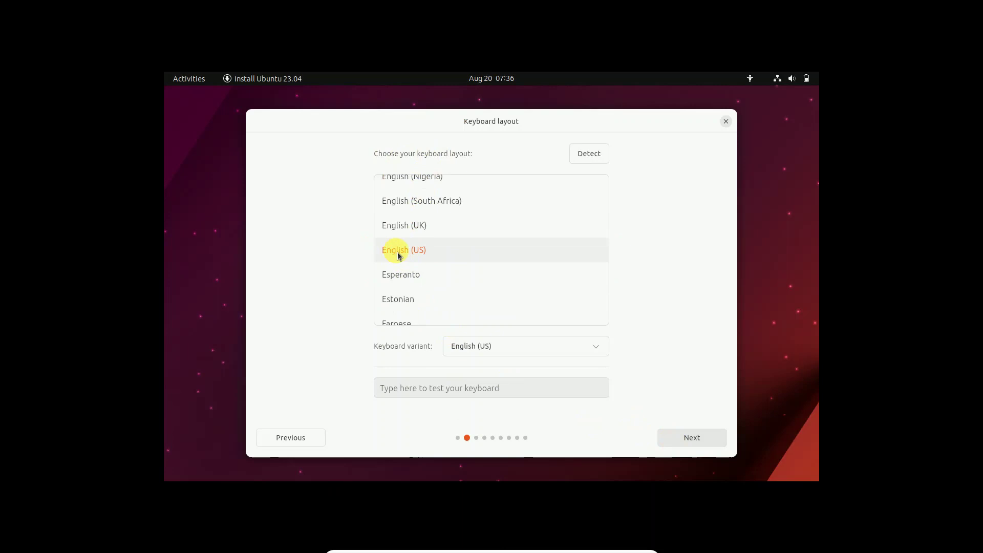
- Keep the English (US) keyboard, skip the internet connection, and choose normal installation
left_click(691, 438)
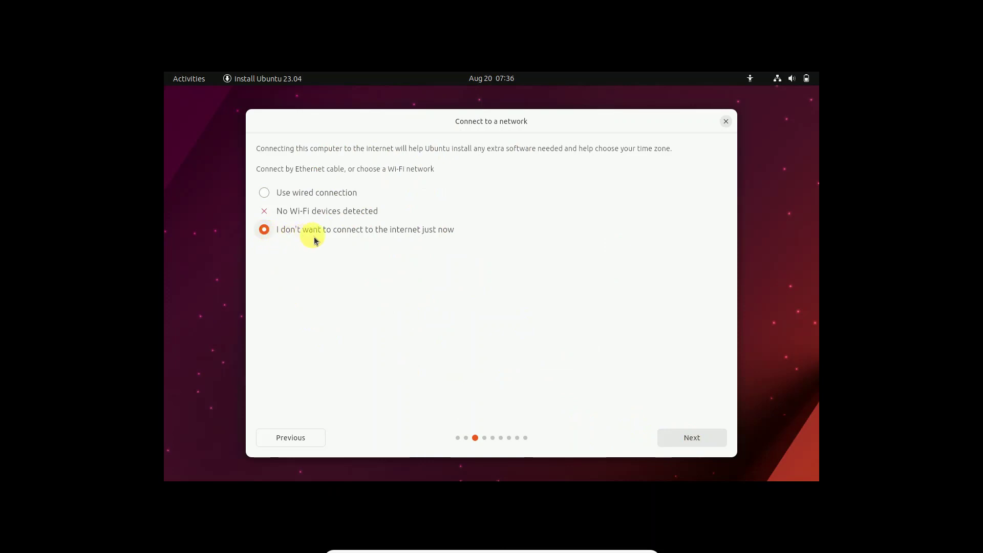
left_click(672, 443)
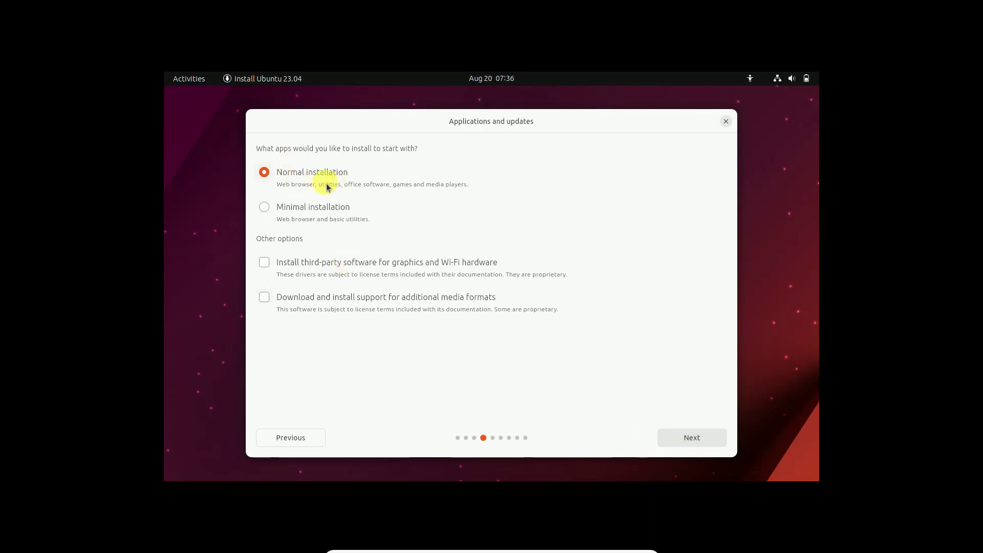
left_click(694, 441)
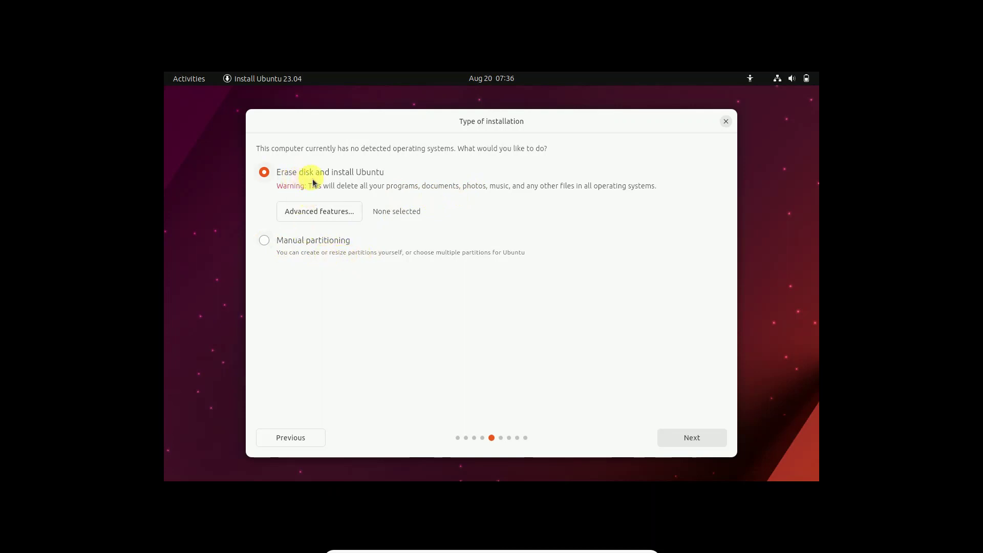
- Erase the disk for Ubuntu and confirm writing the changes to start installing
left_click(684, 438)
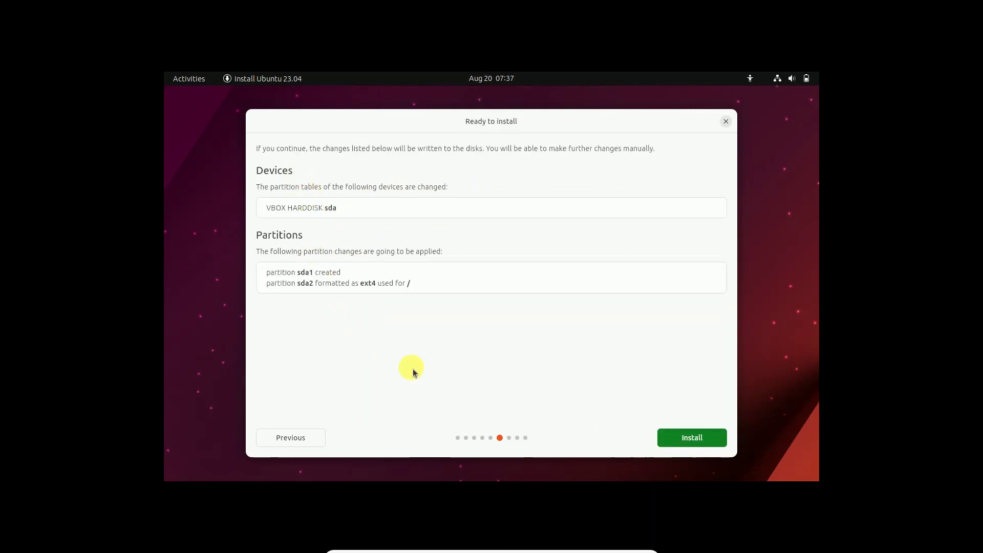
left_click(683, 439)
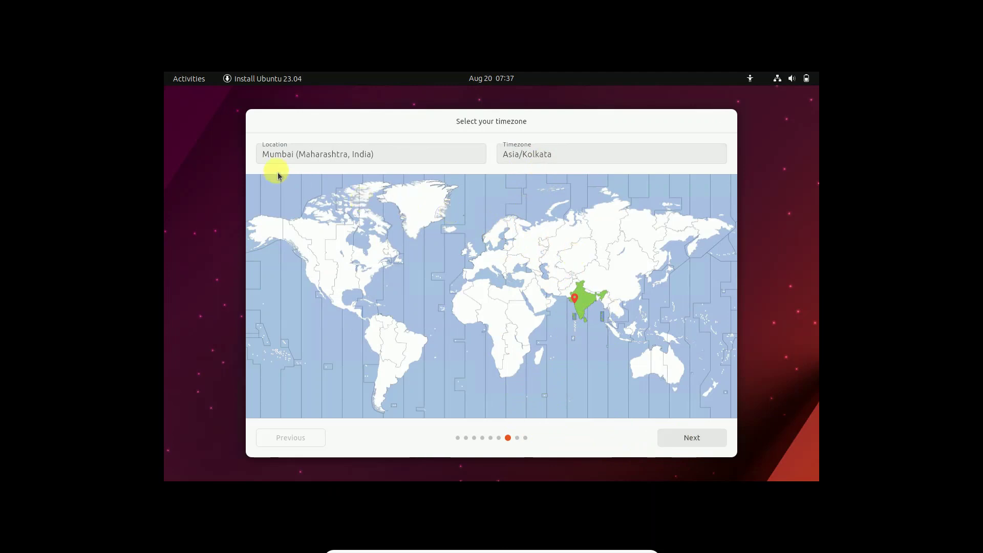
- Keep the Mumbai timezone, enter the account name, and set and confirm the password
left_click(700, 442)
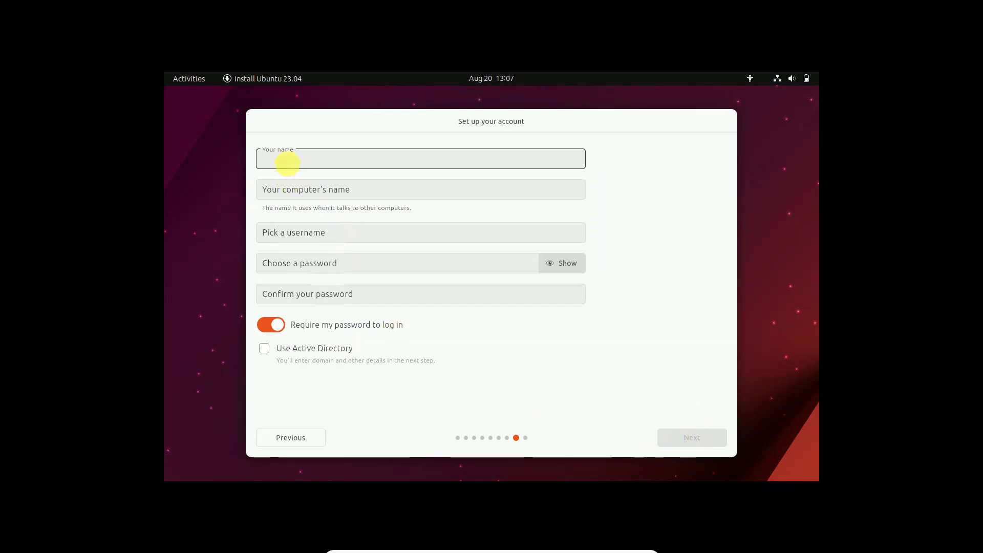
type("how")
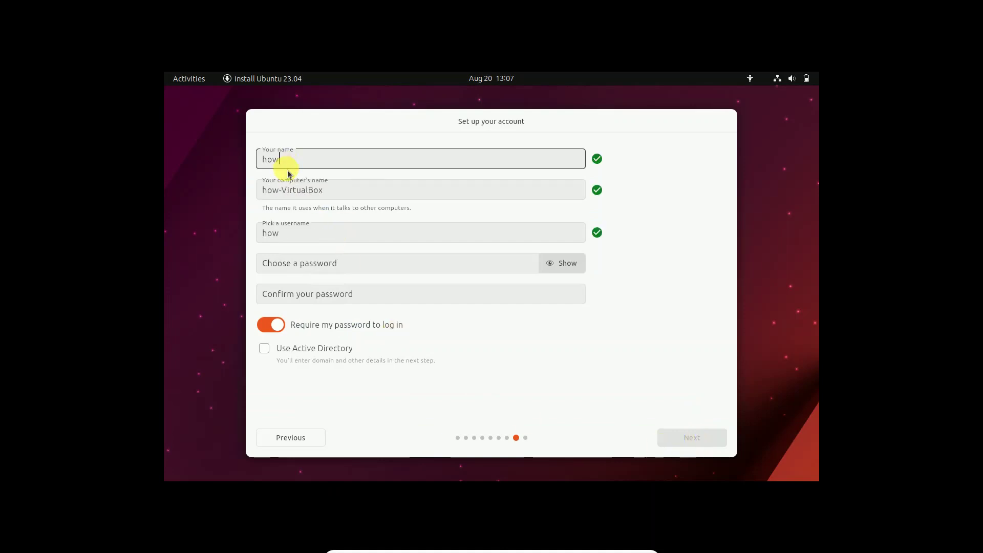
type("tofix tech")
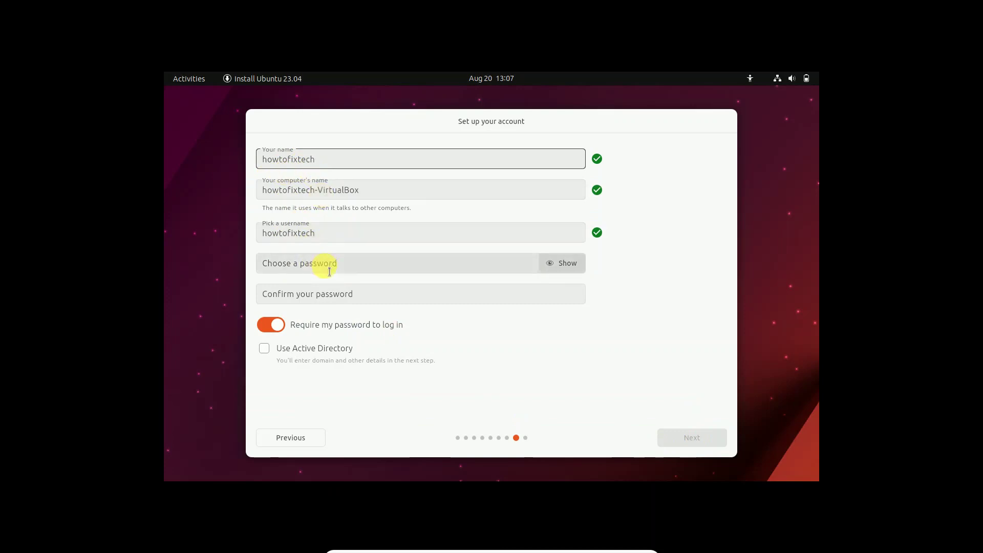
left_click(329, 271)
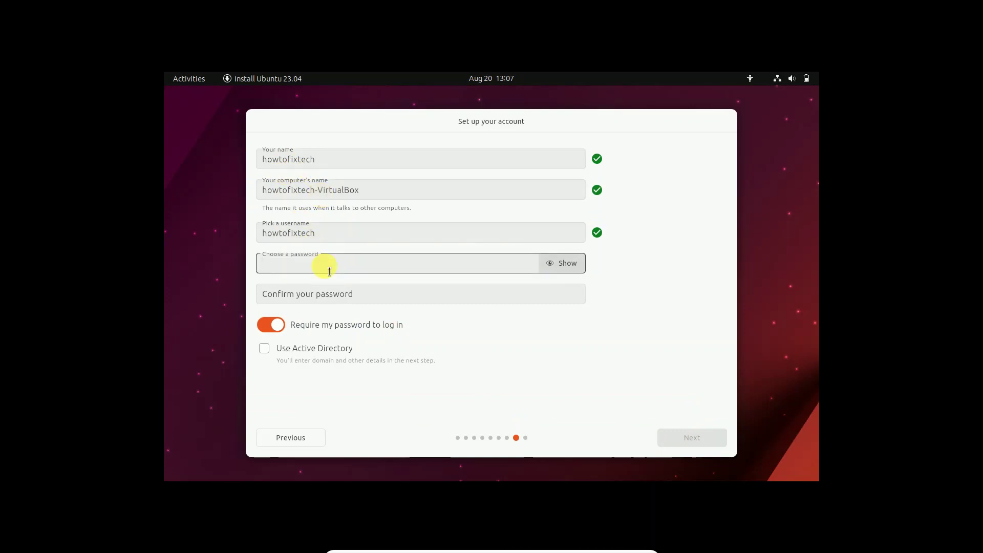
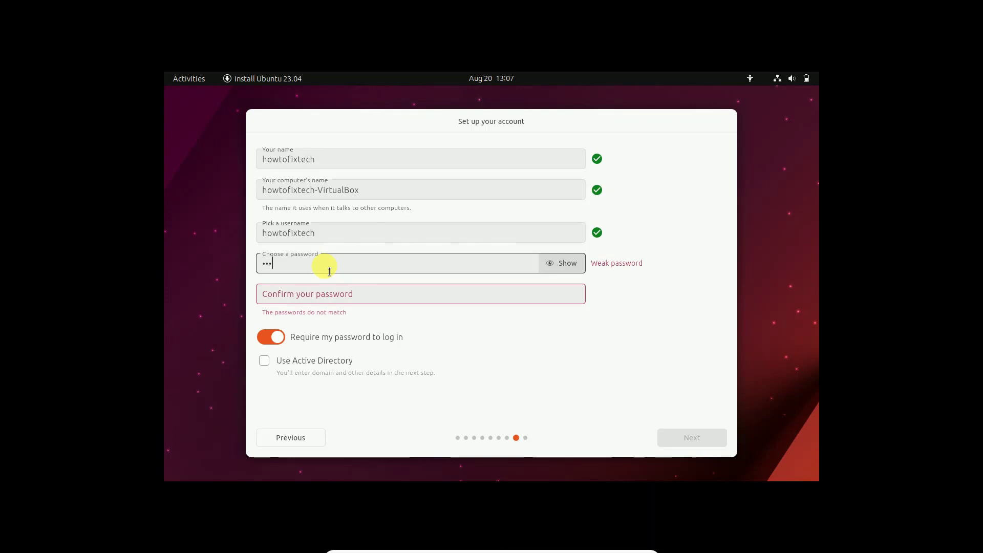
left_click(316, 298)
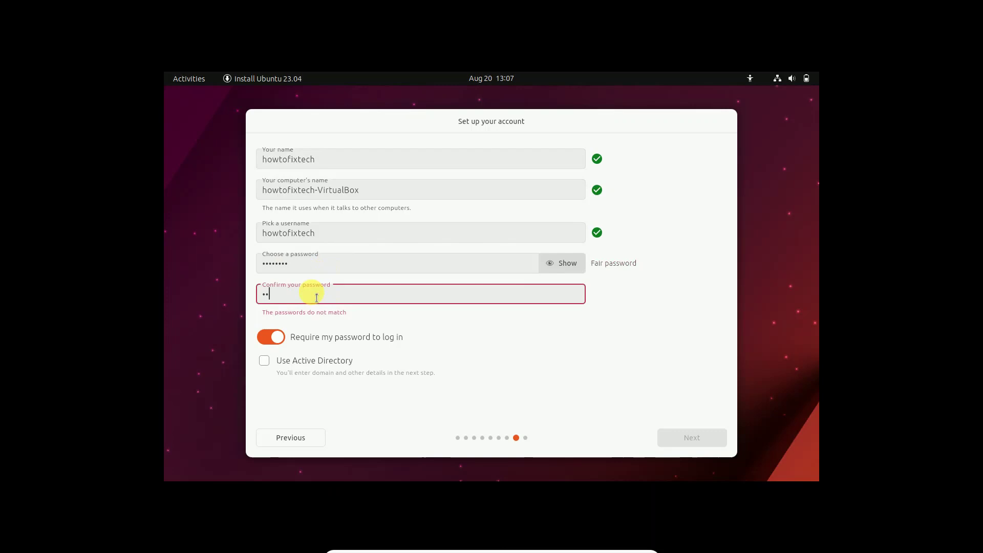
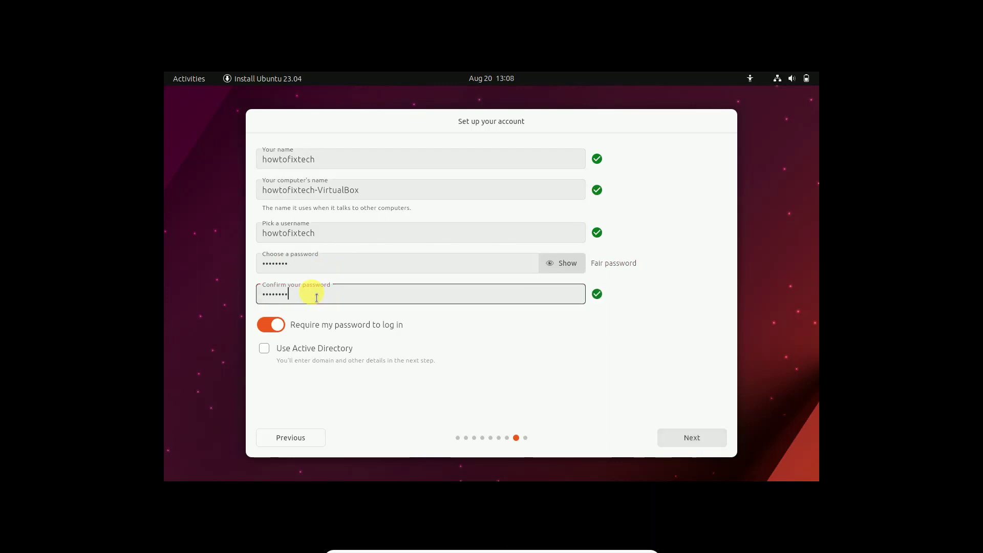
left_click(672, 440)
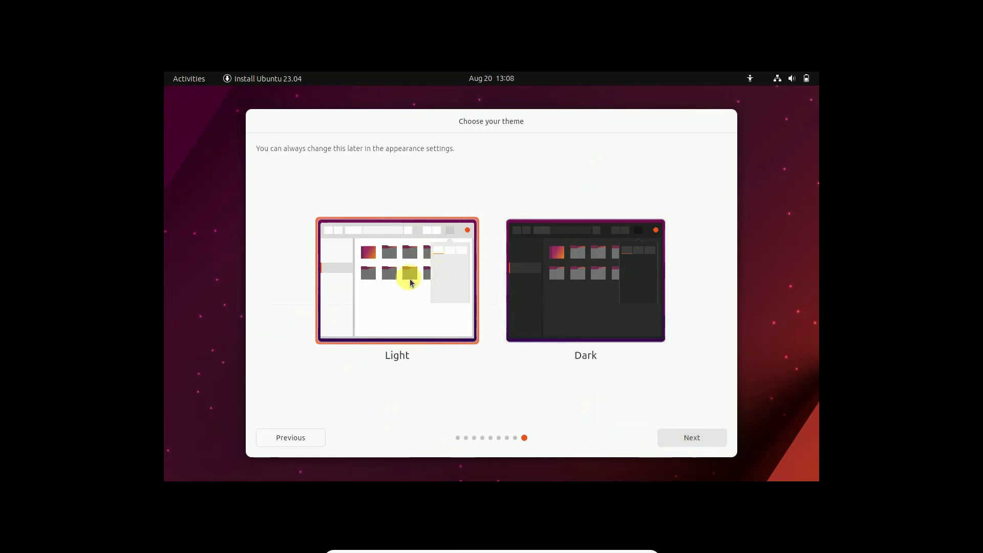
- Keep the Light theme so Ubuntu 23.04 begins installing
left_click(681, 438)
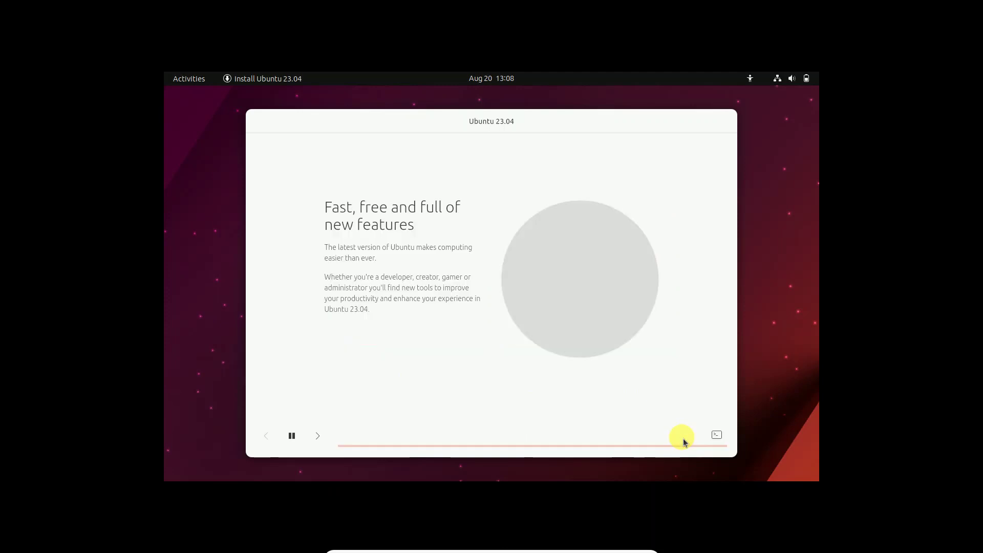